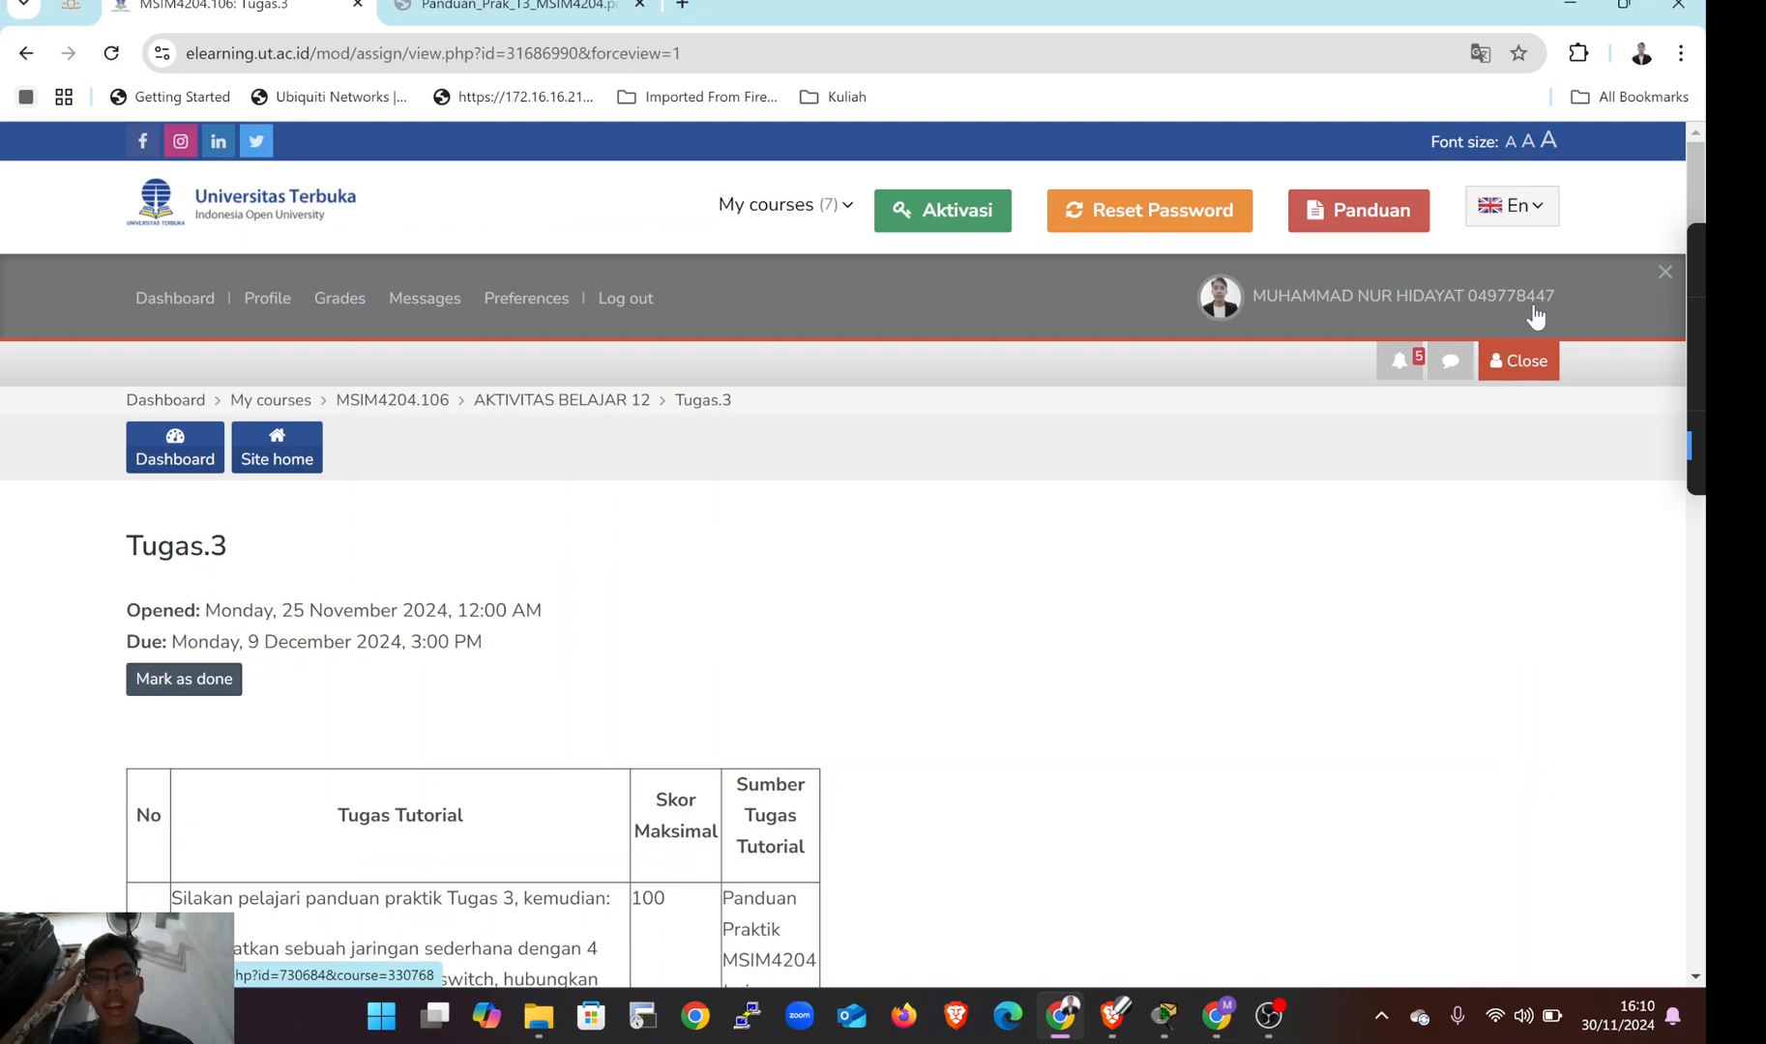
- Read through the Tugas.3 assignment, examining the network tasks, topology diagram, ping and web browser instructions, and video report requirements
scroll(1081, 733, down, 3)
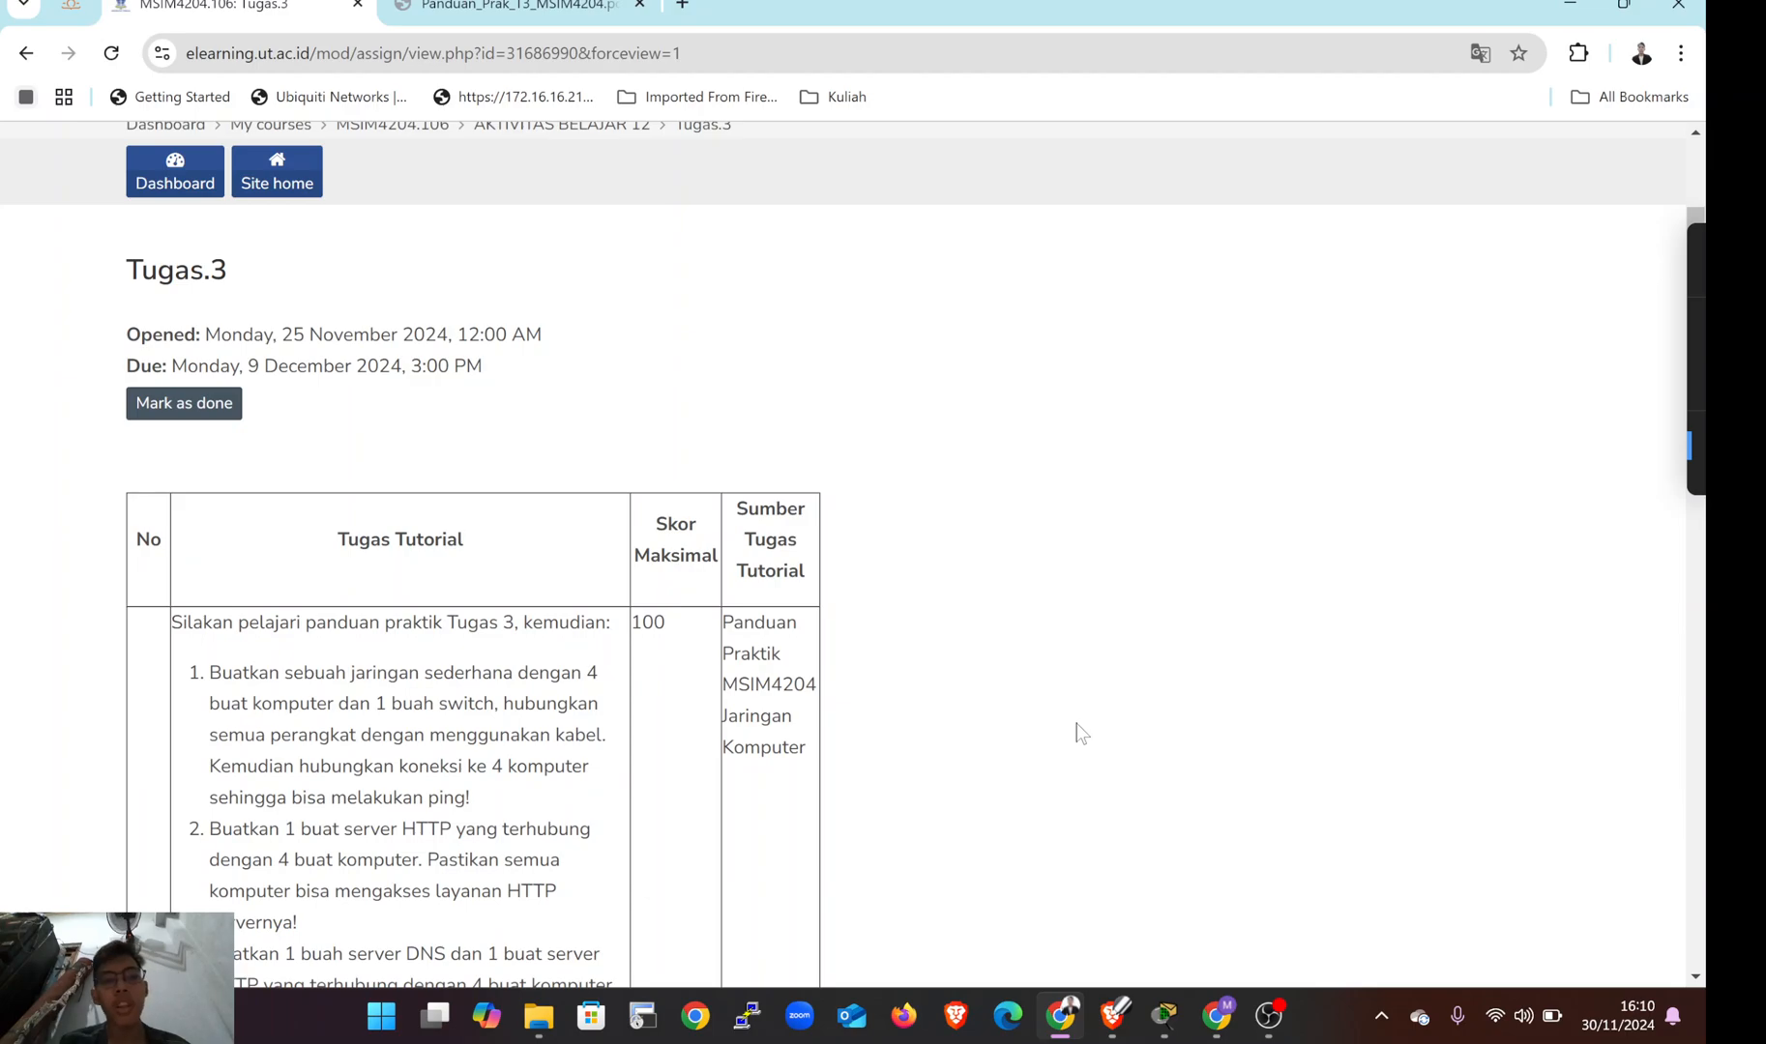
scroll(1081, 733, down, 2)
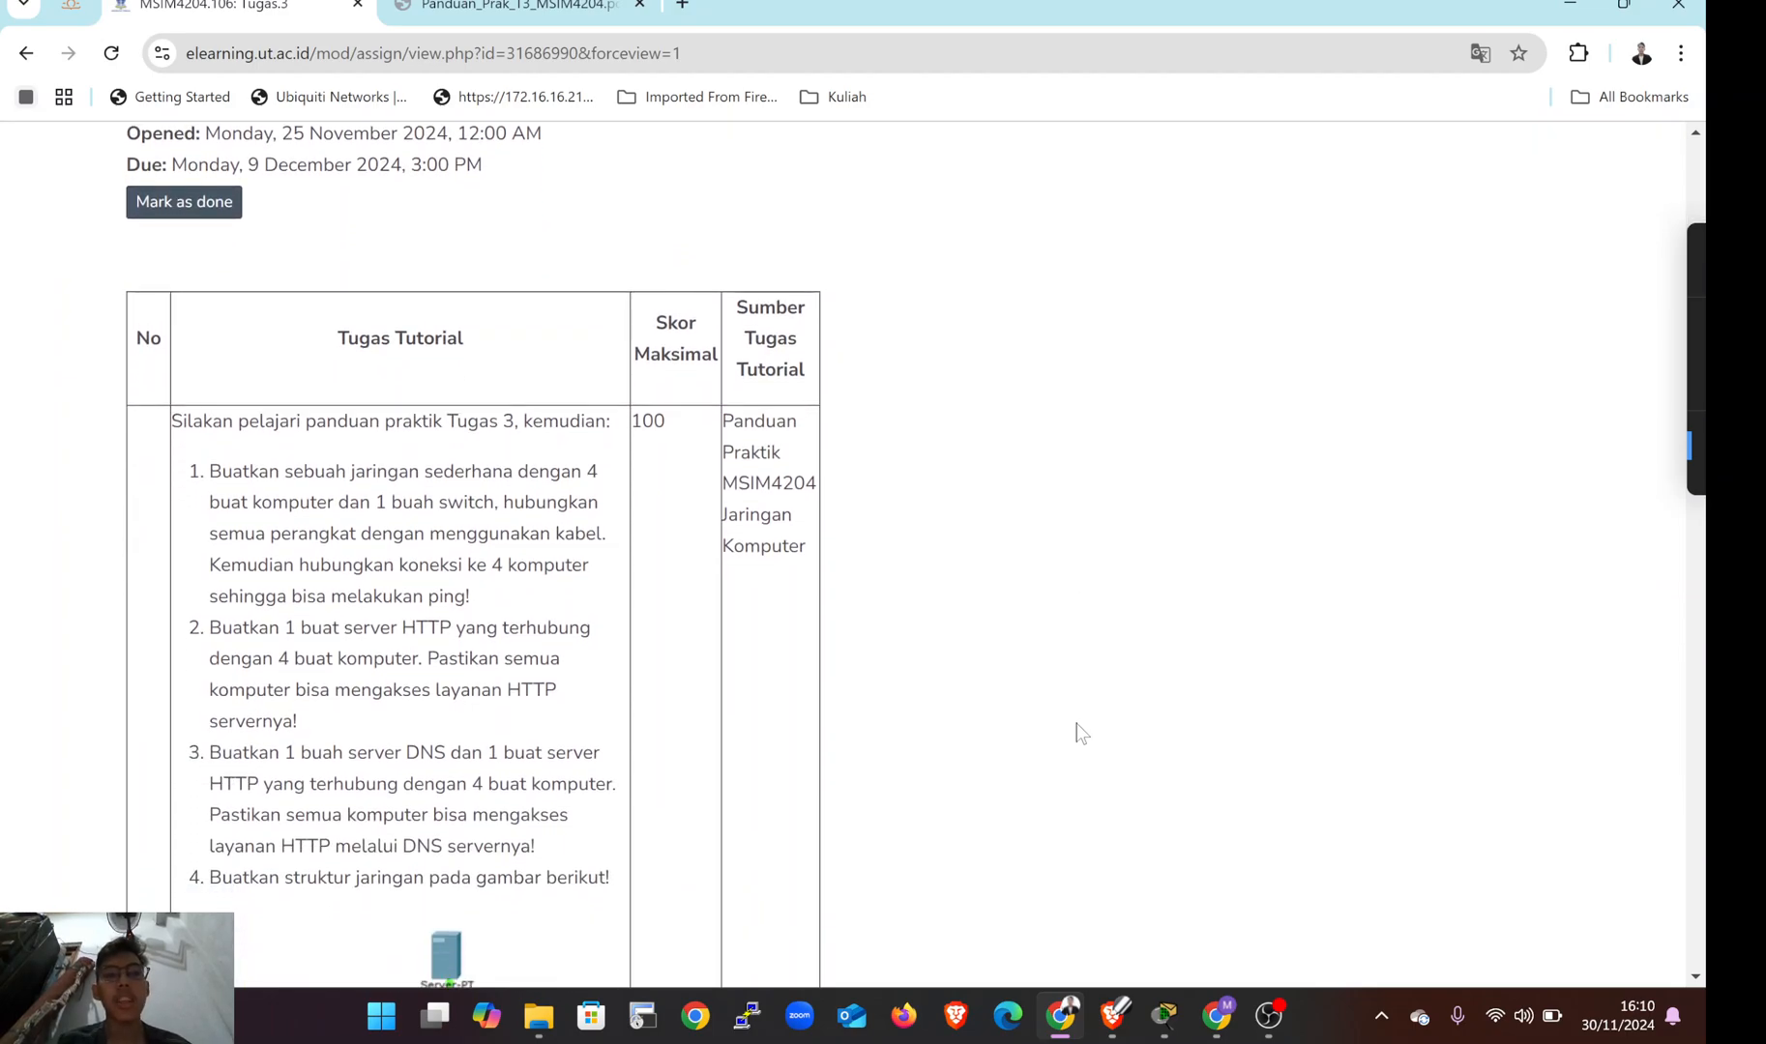
scroll(1081, 733, down, 2)
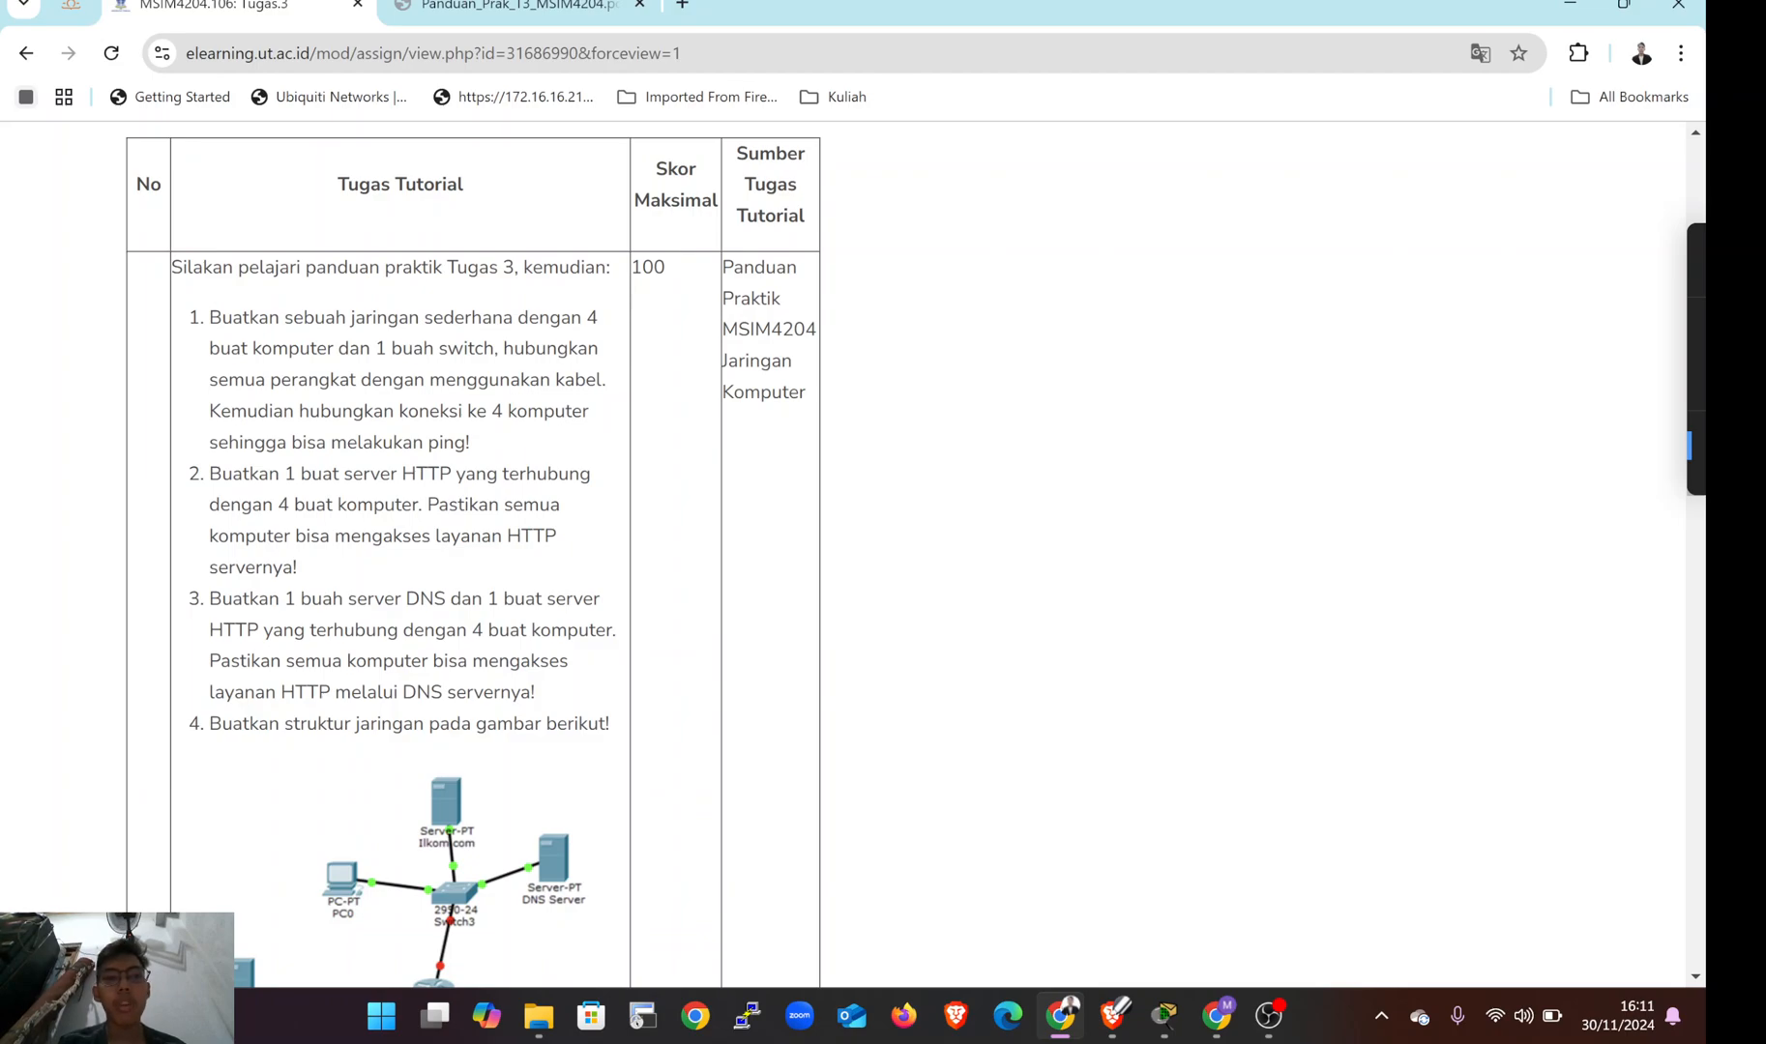
scroll(914, 556, down, 1)
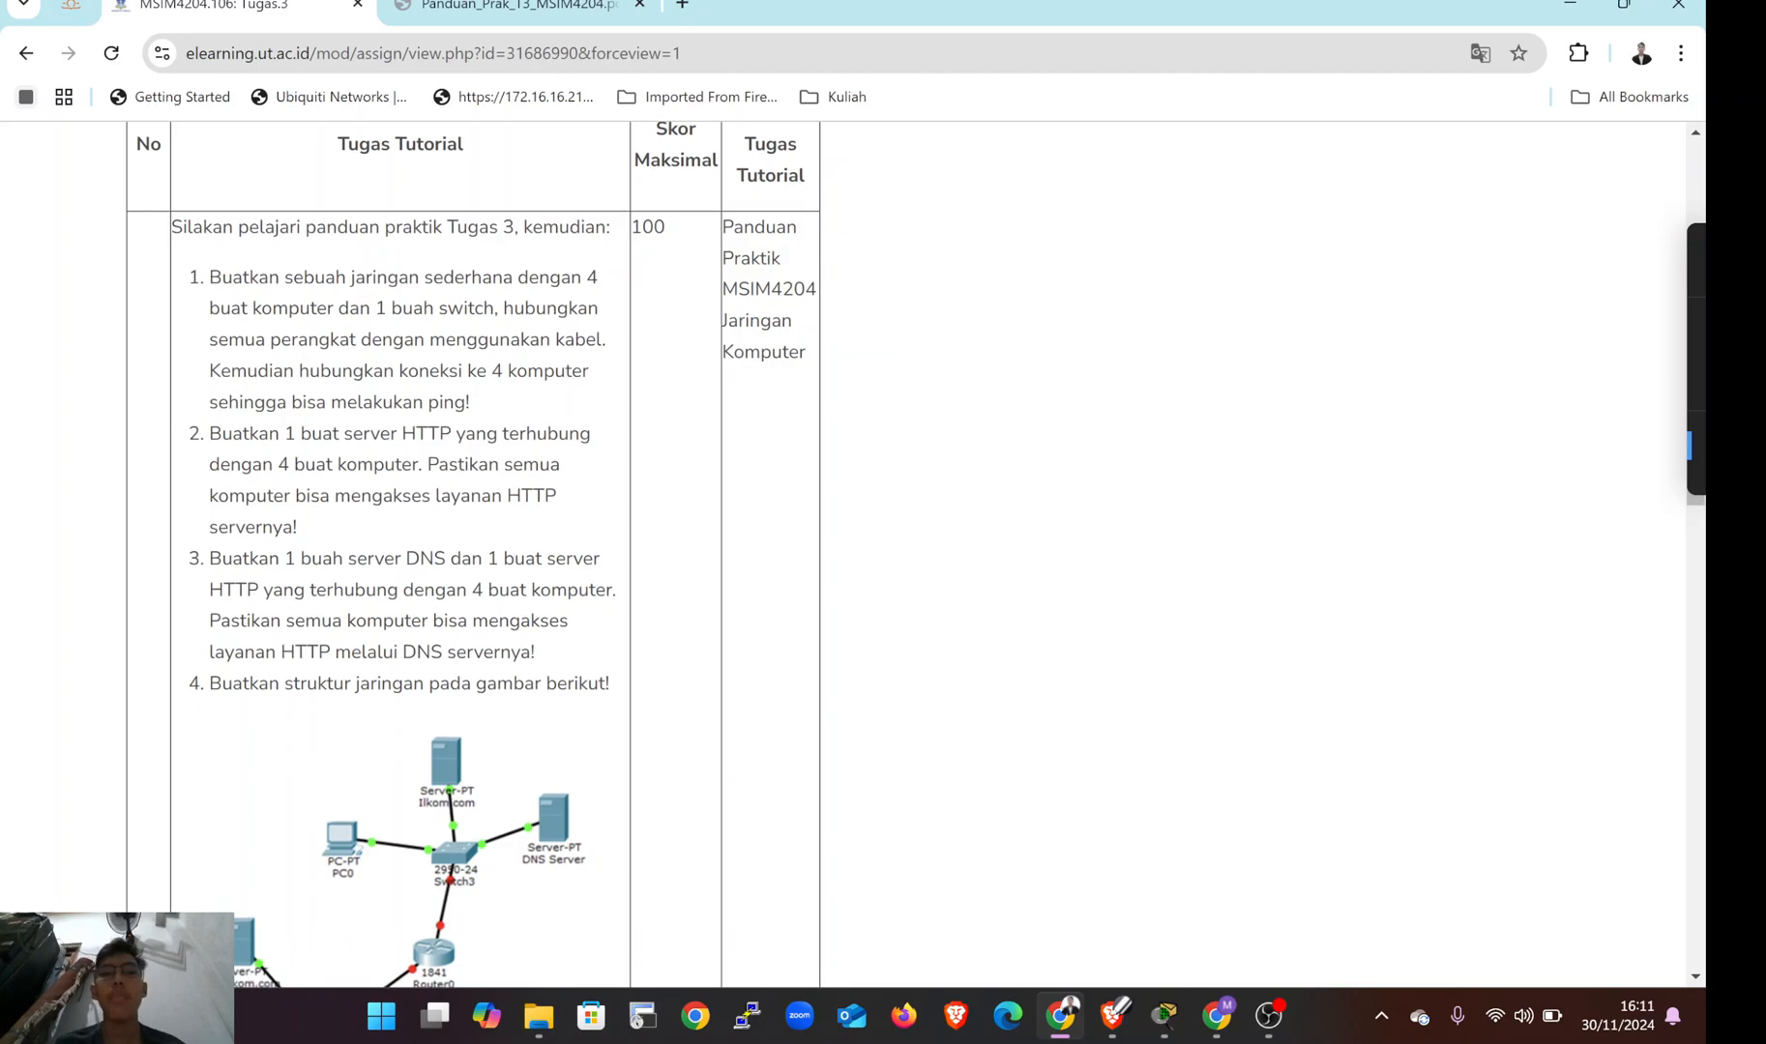
scroll(914, 556, down, 3)
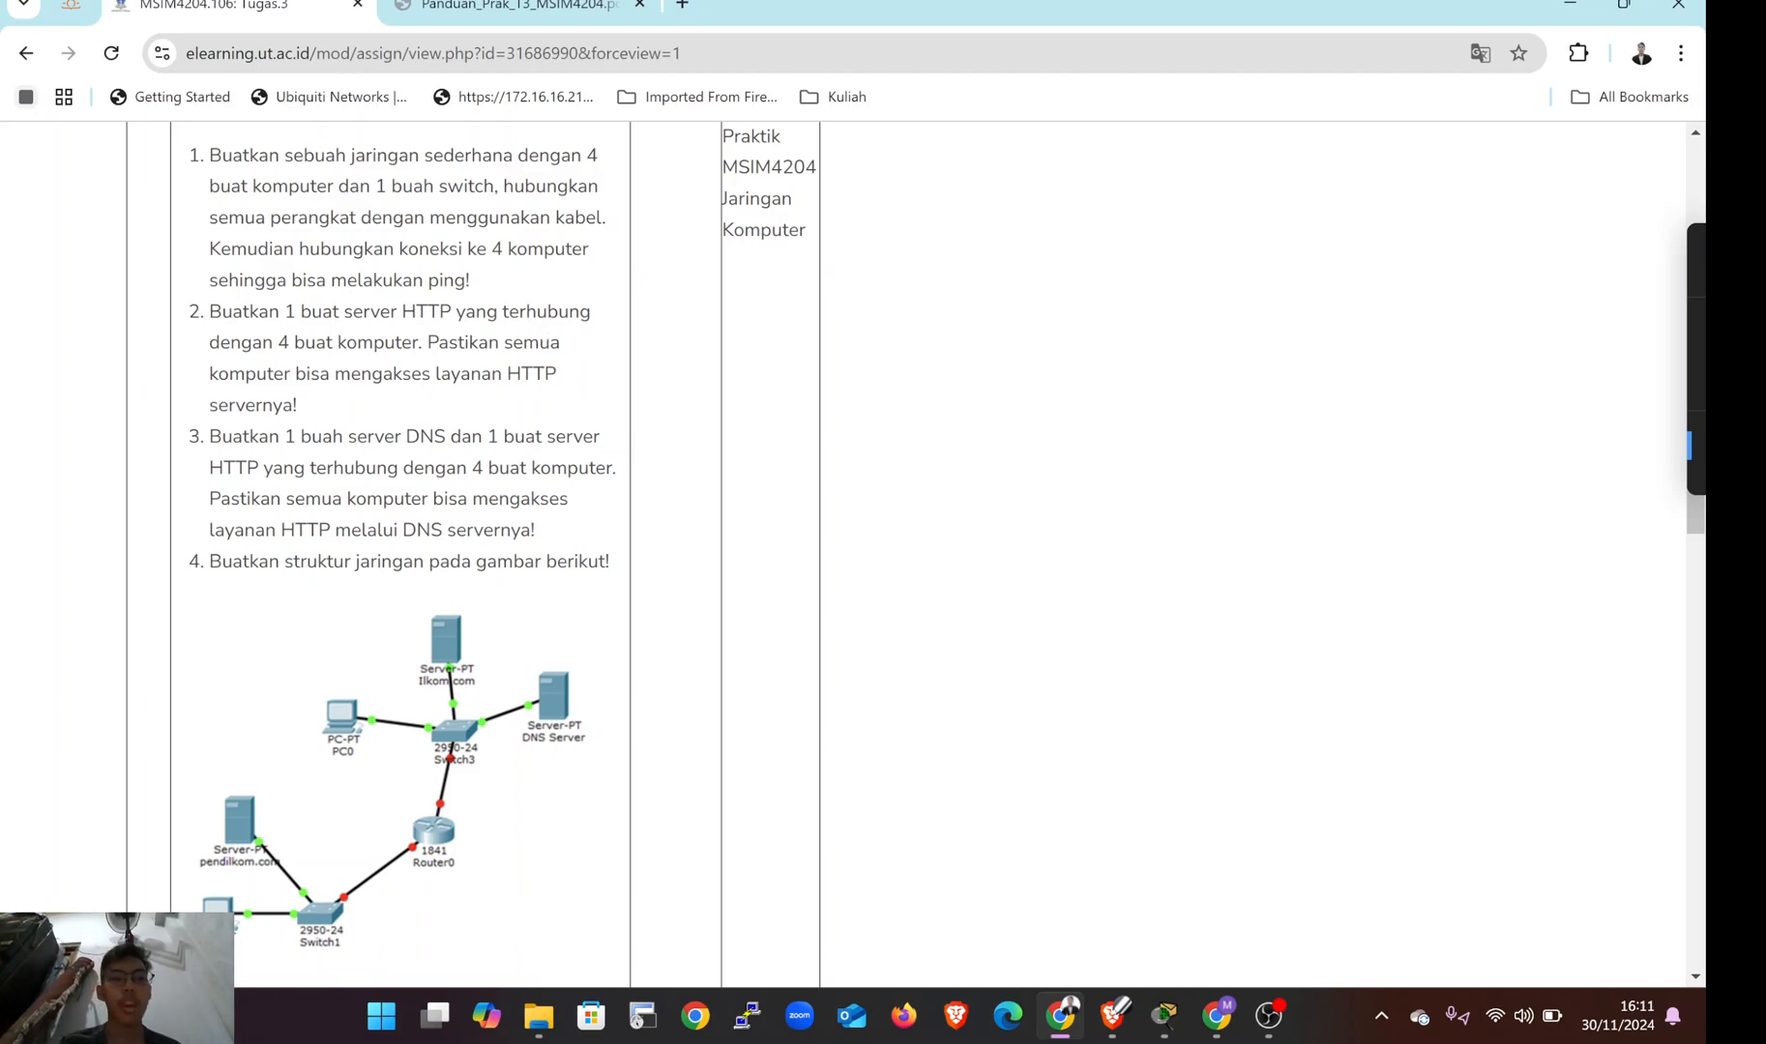
scroll(539, 334, down, 2)
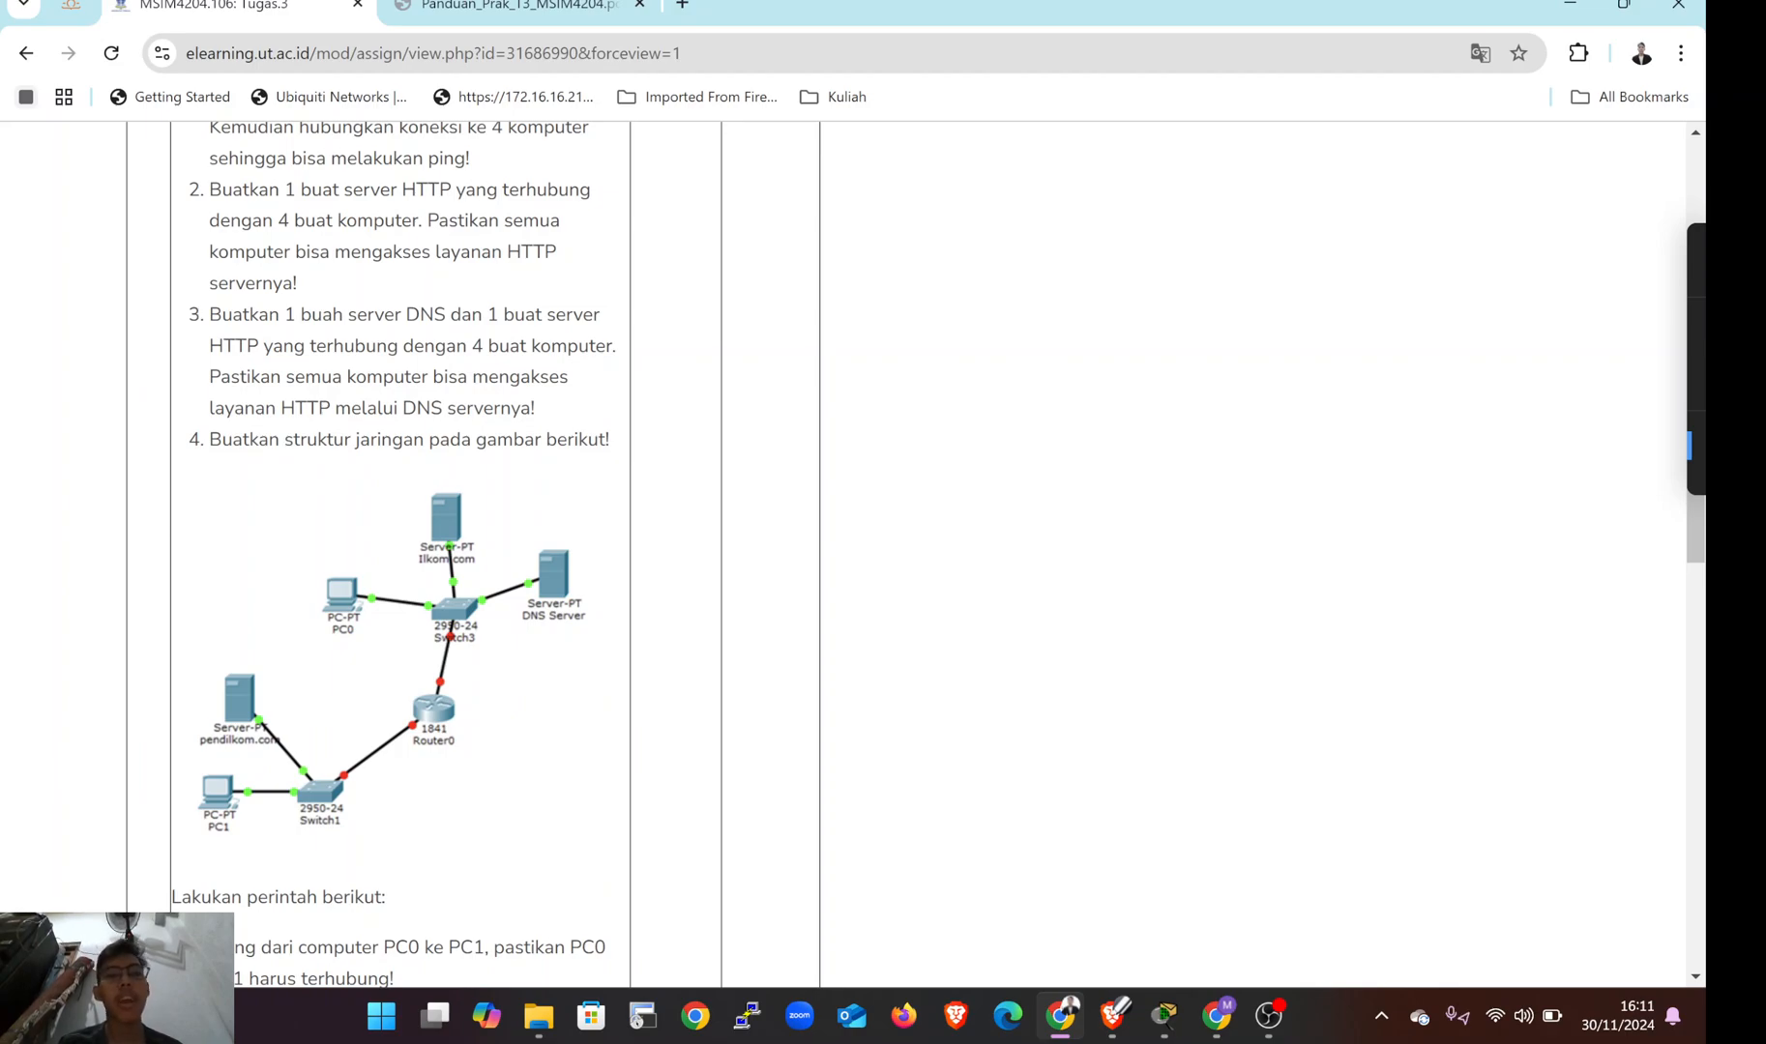
scroll(397, 437, down, 1)
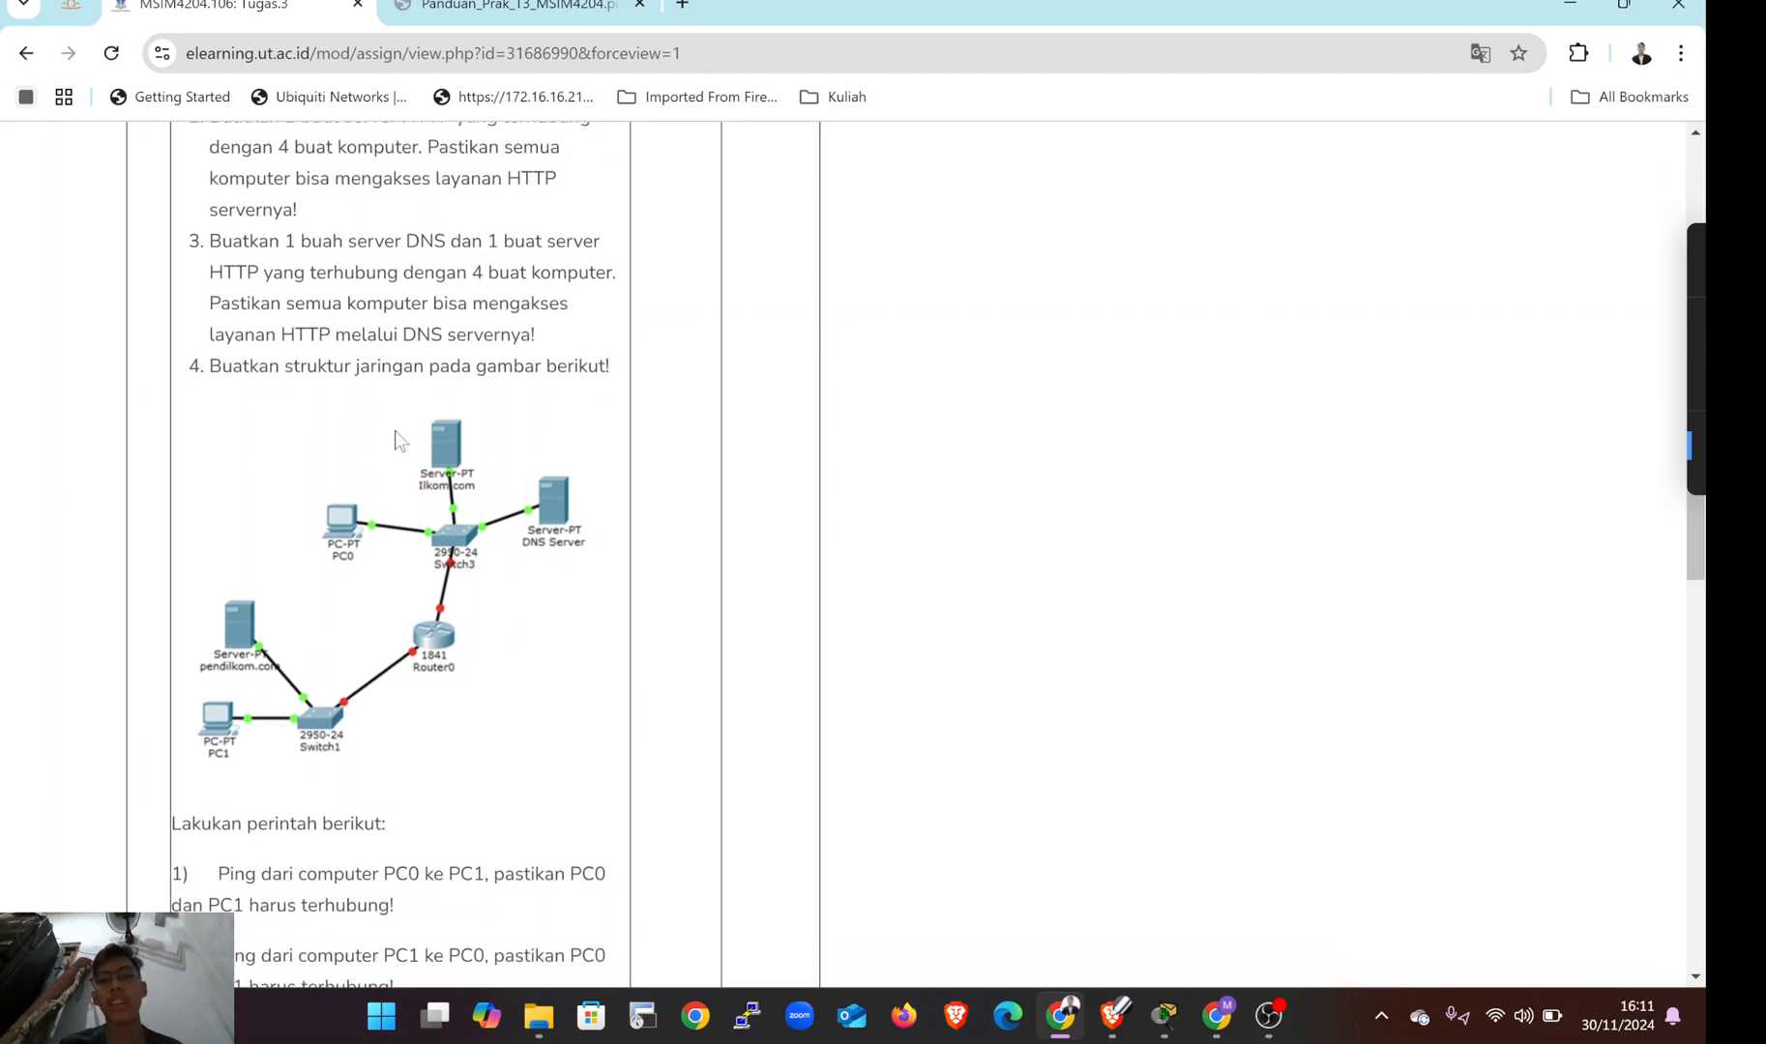
scroll(395, 431, down, 2)
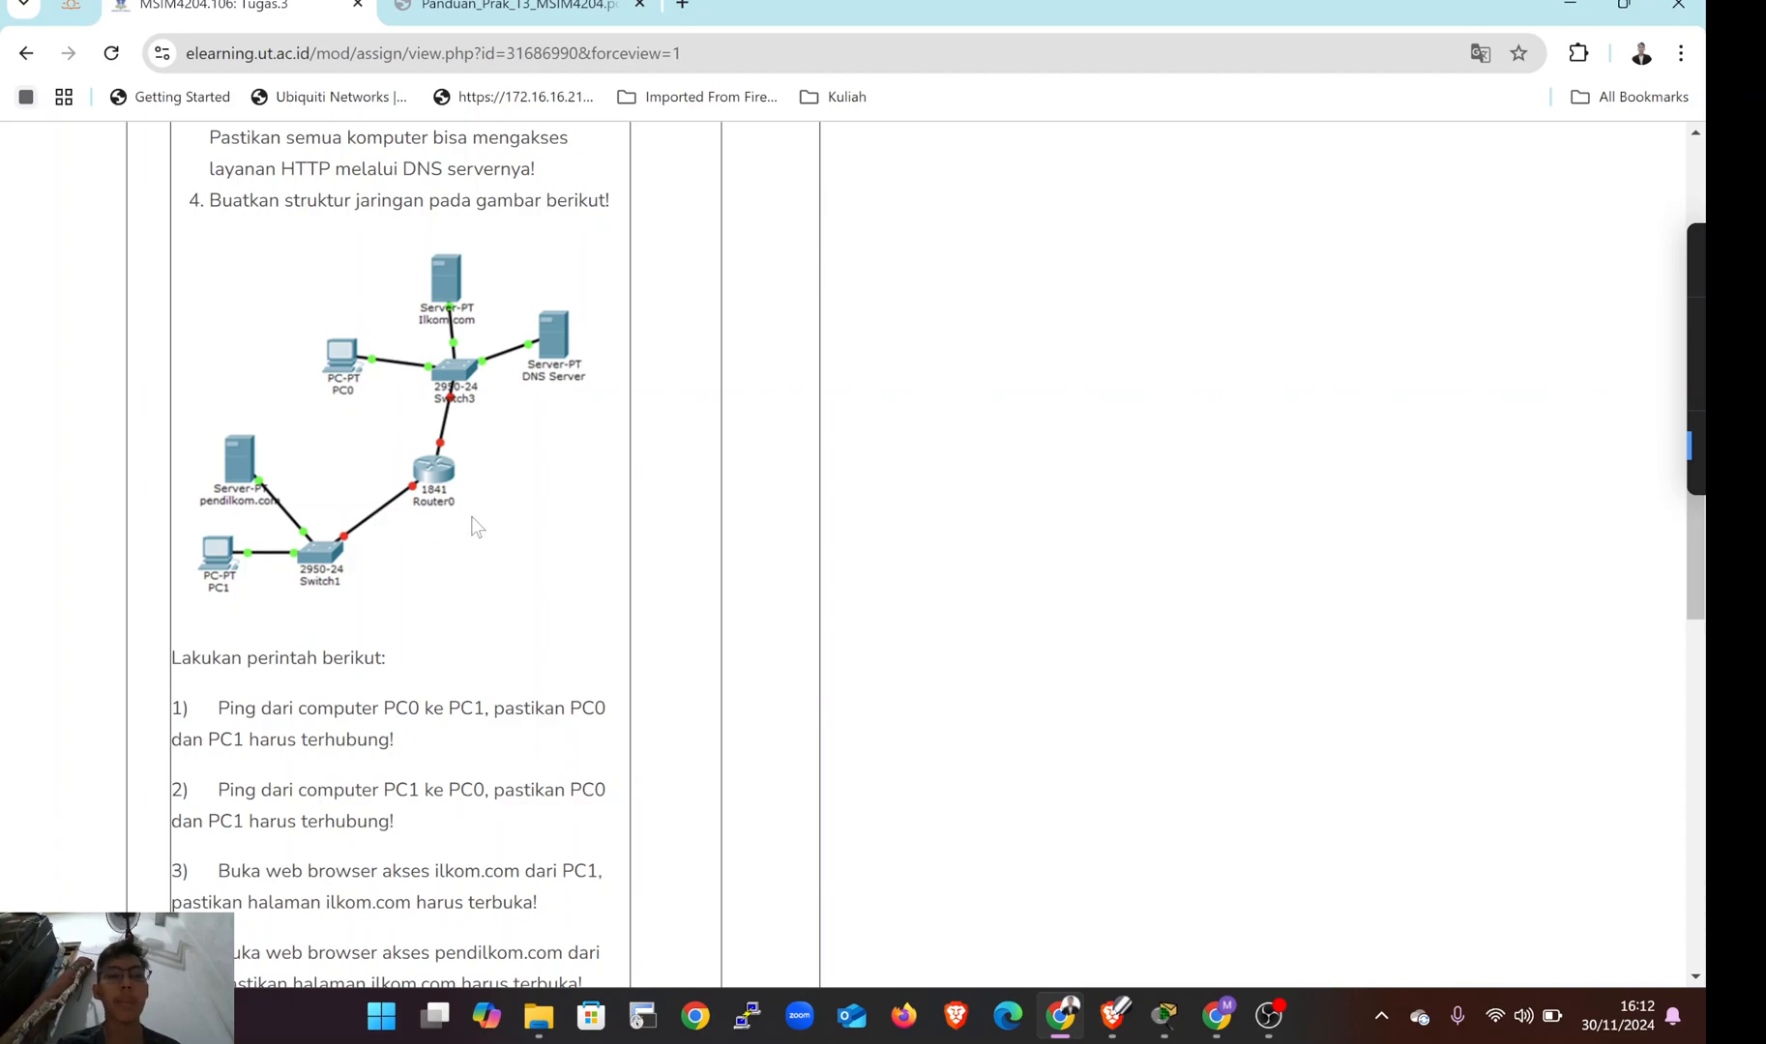
scroll(476, 527, down, 2)
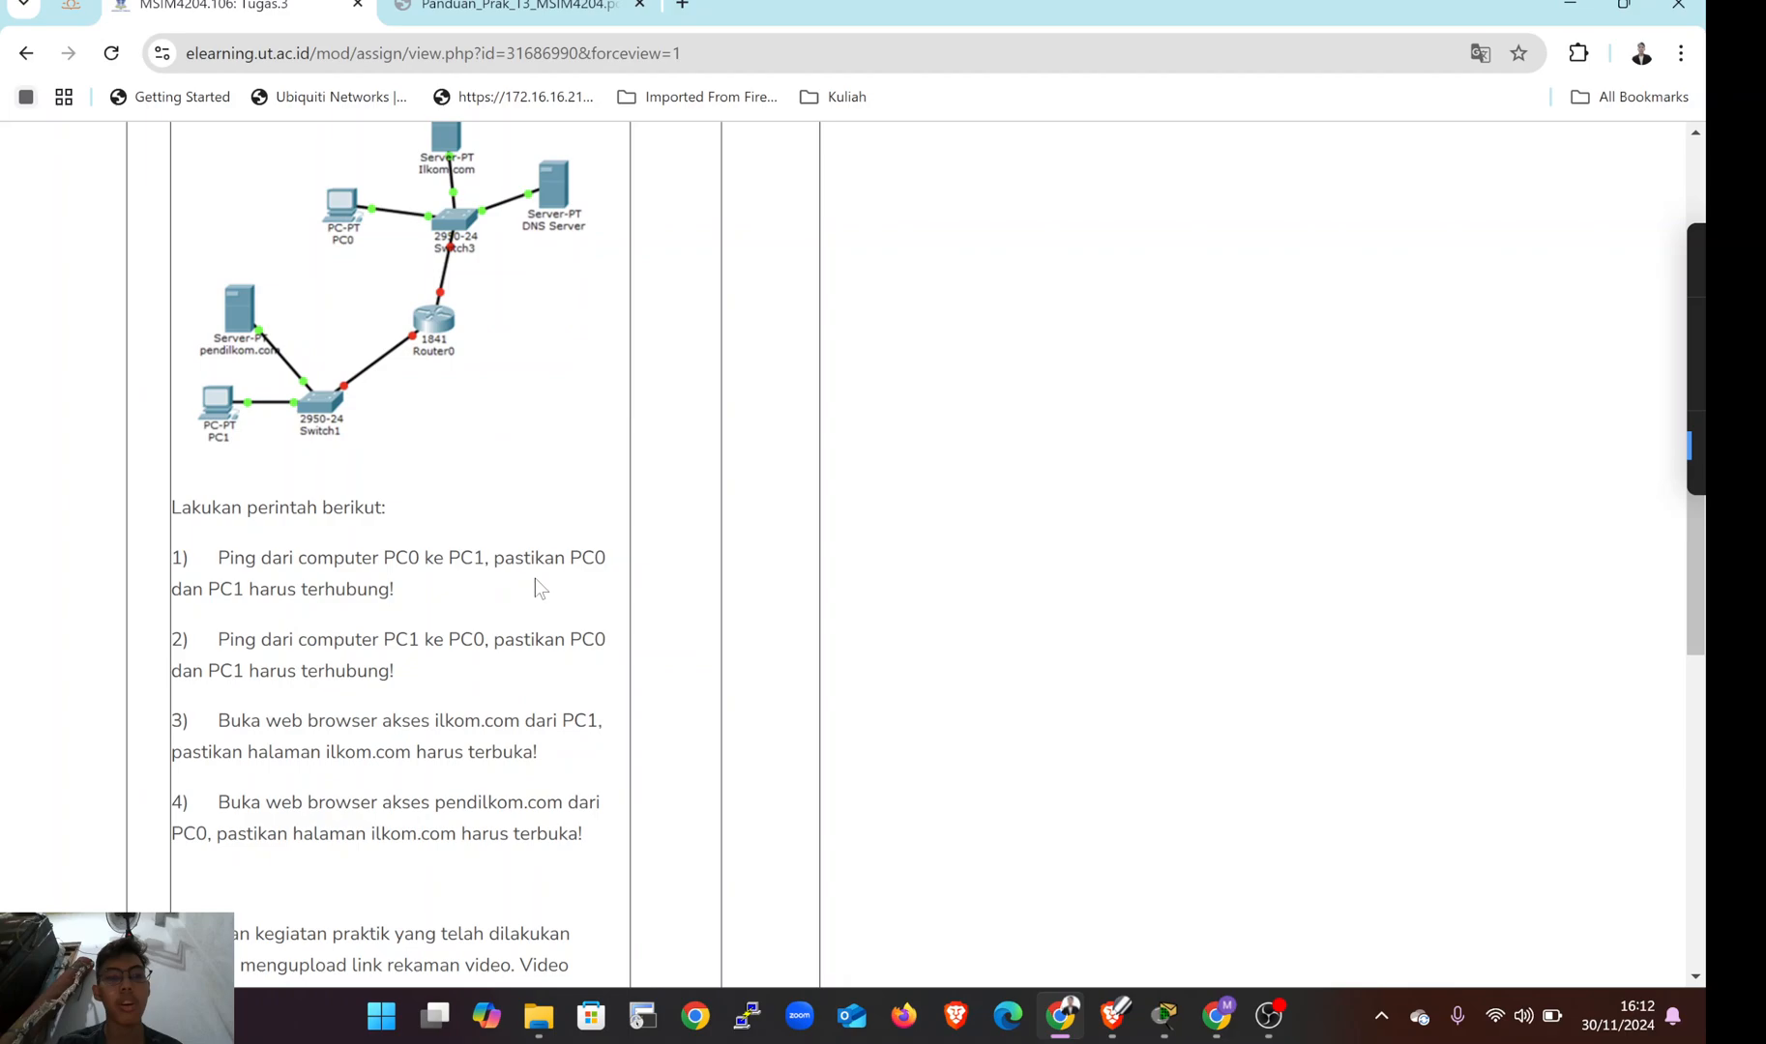
scroll(535, 578, down, 1)
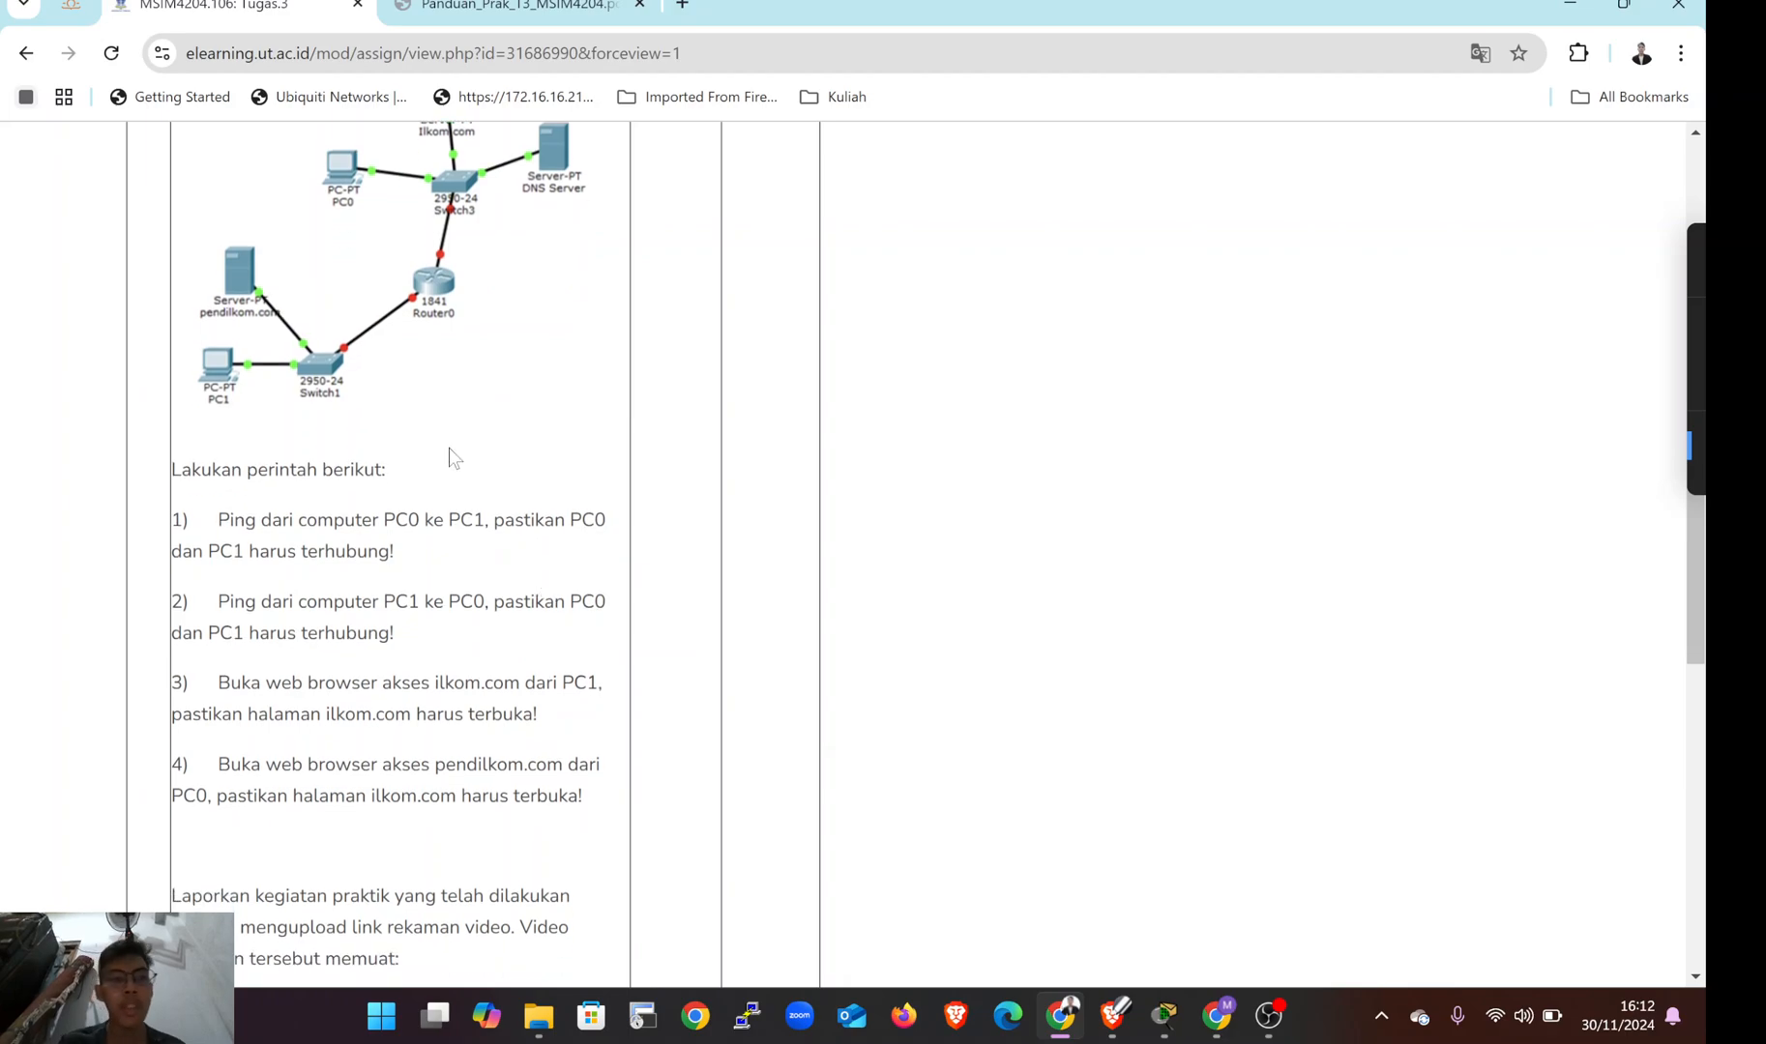
scroll(448, 449, up, 2)
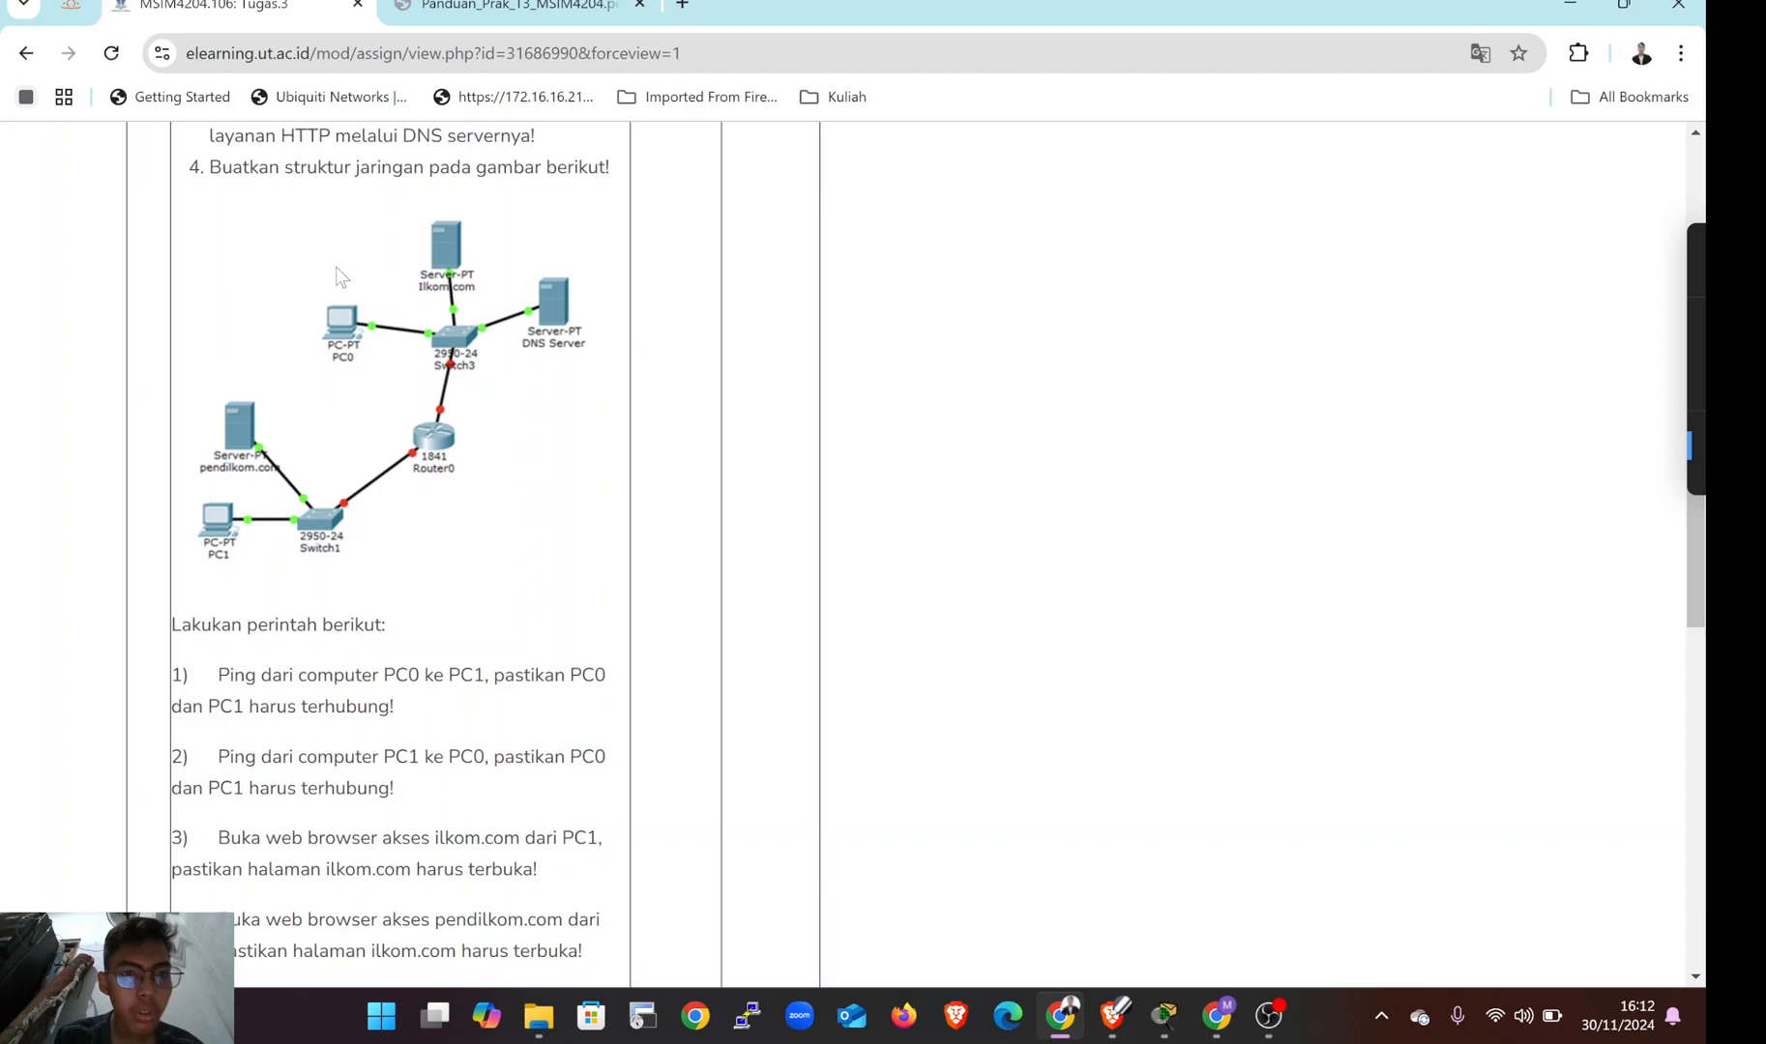
scroll(339, 276, down, 3)
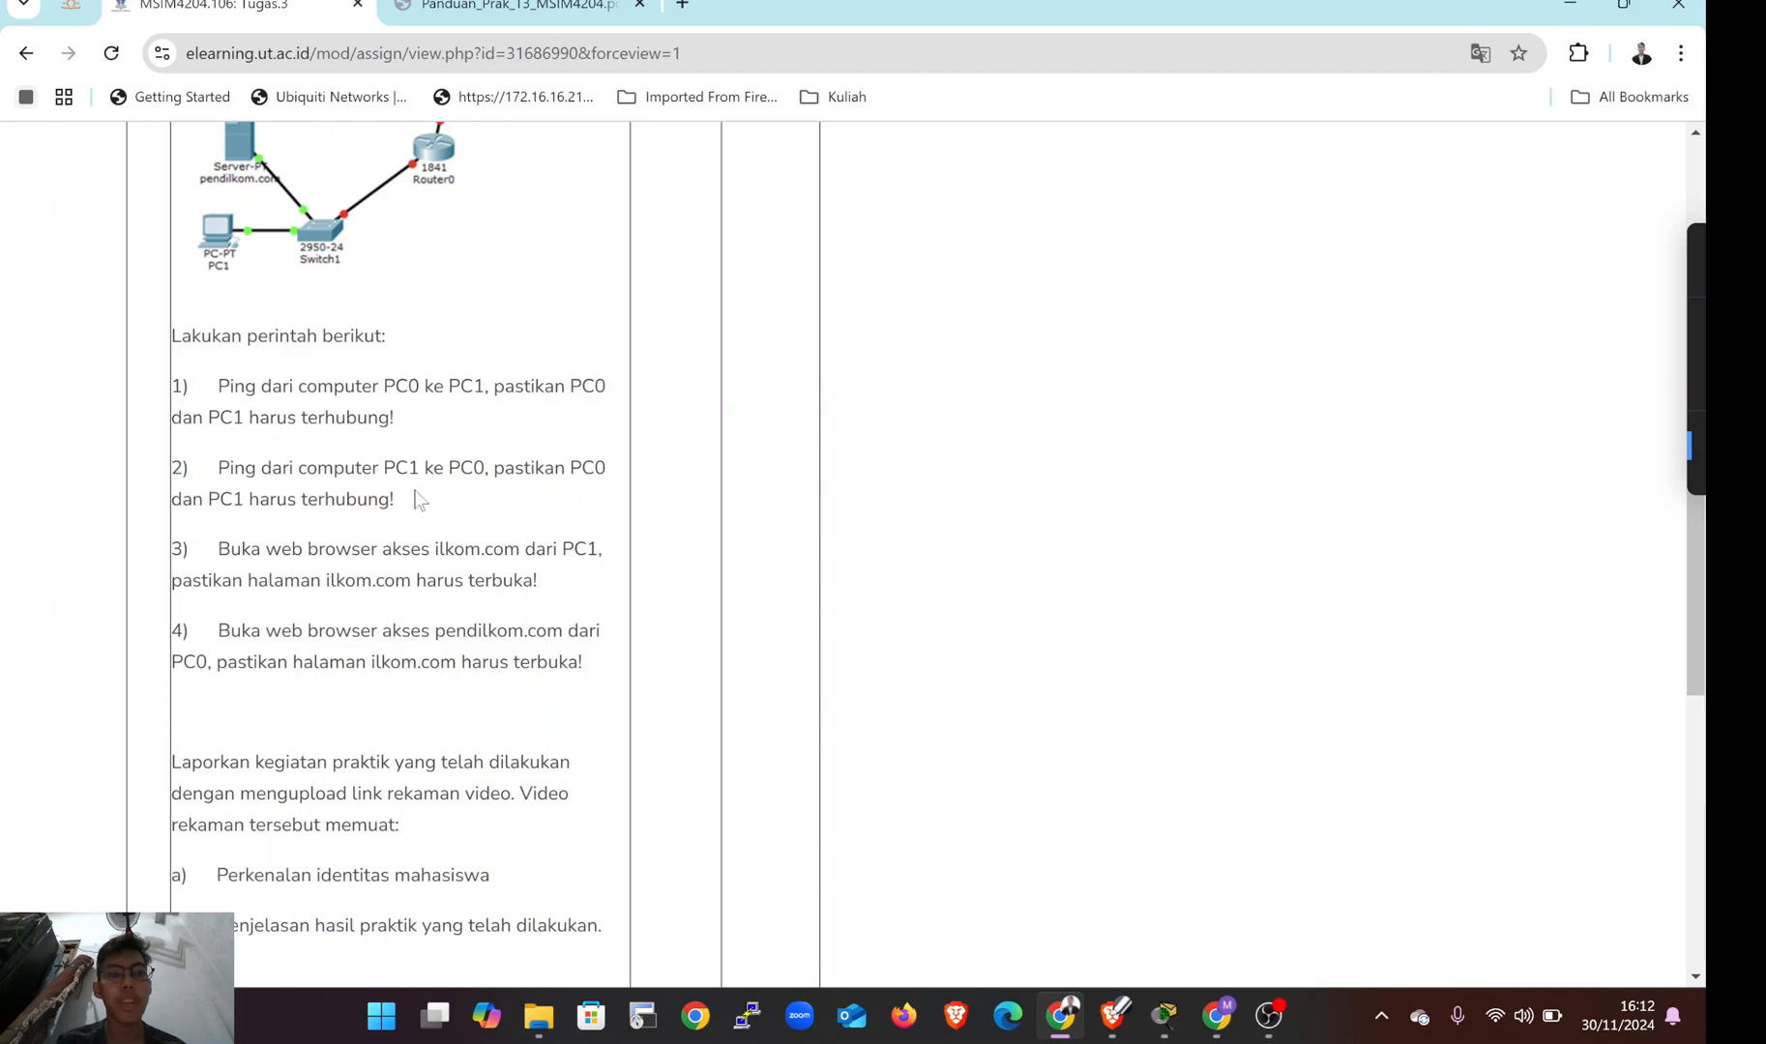
scroll(416, 495, up, 1)
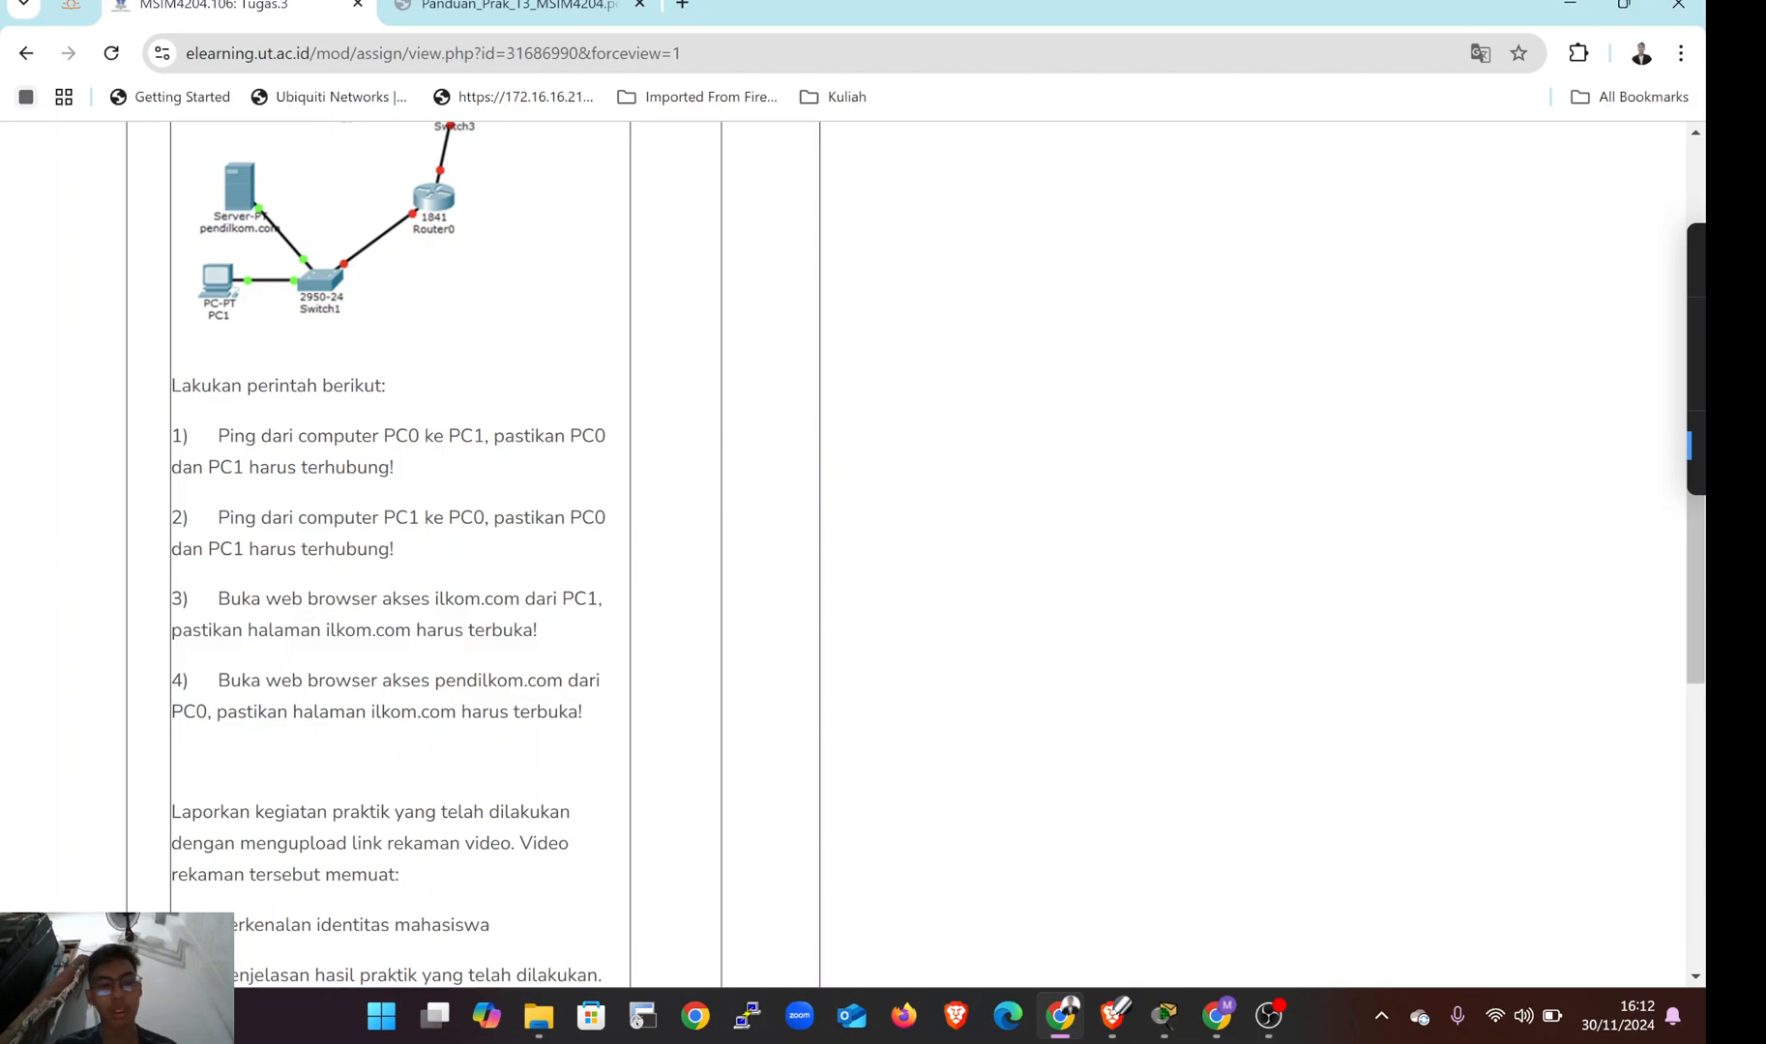
scroll(871, 551, down, 1)
scroll(870, 551, down, 1)
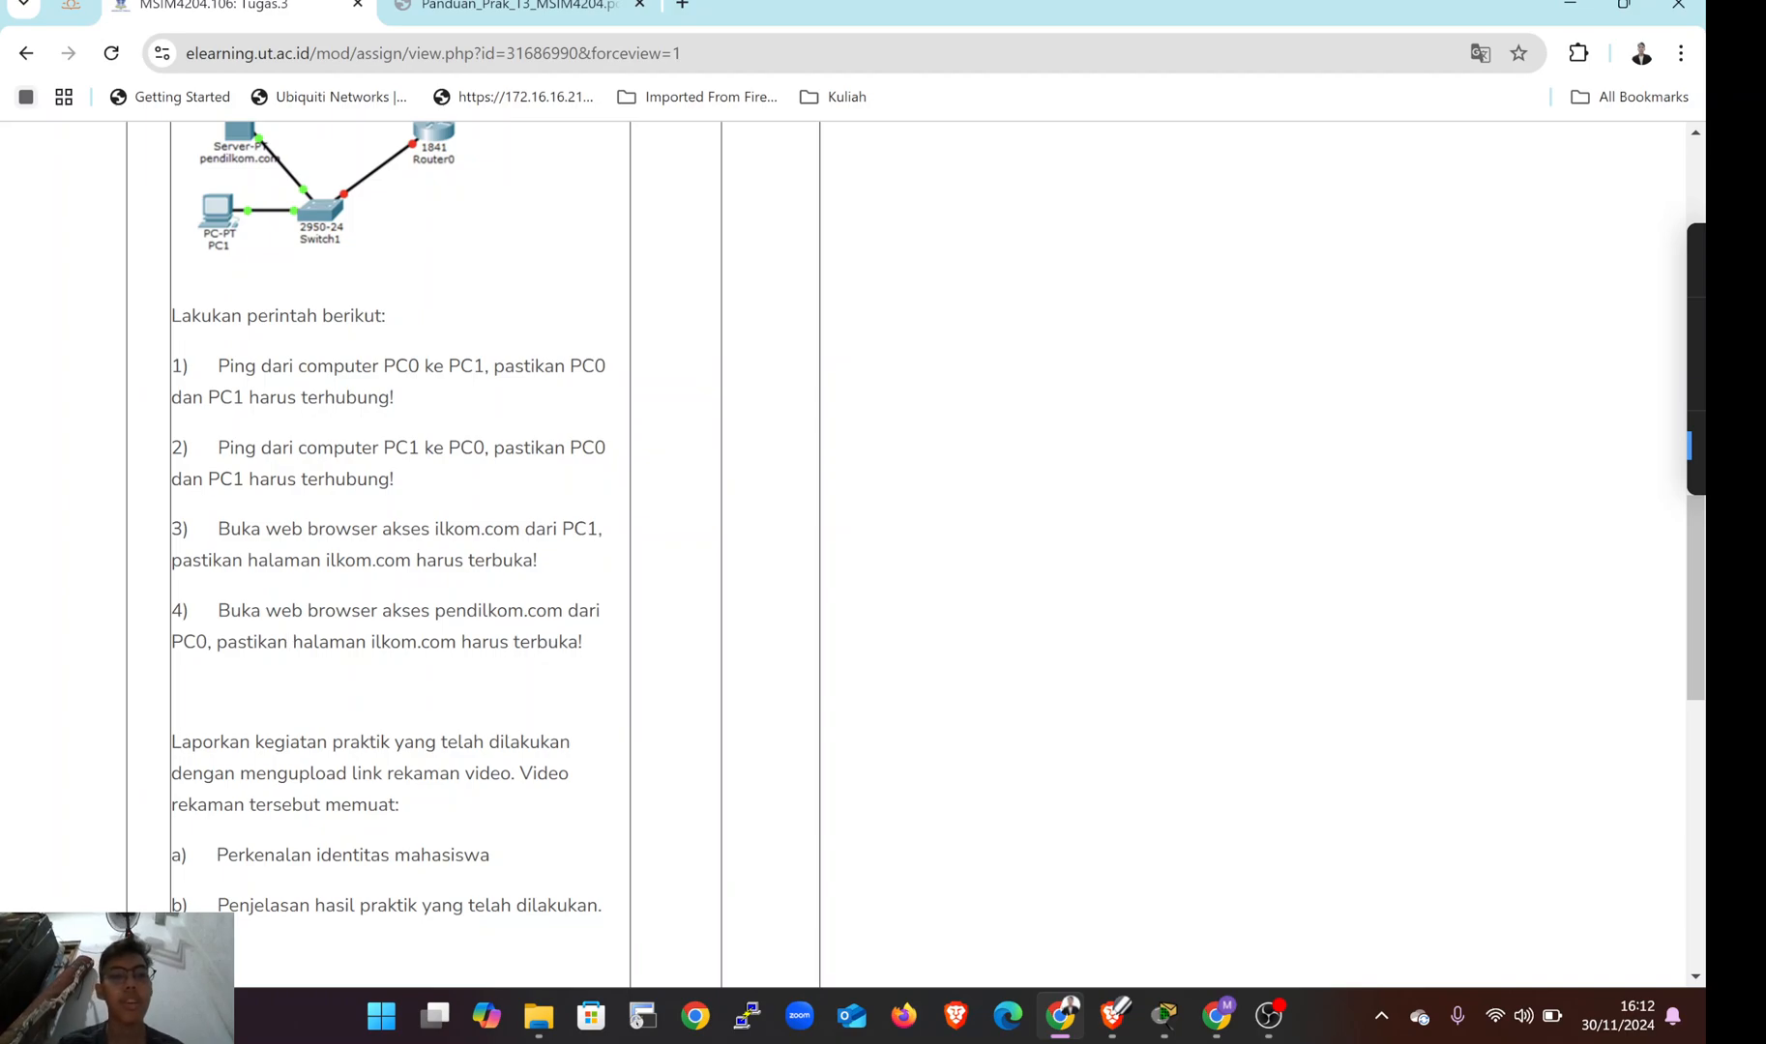
scroll(928, 556, down, 1)
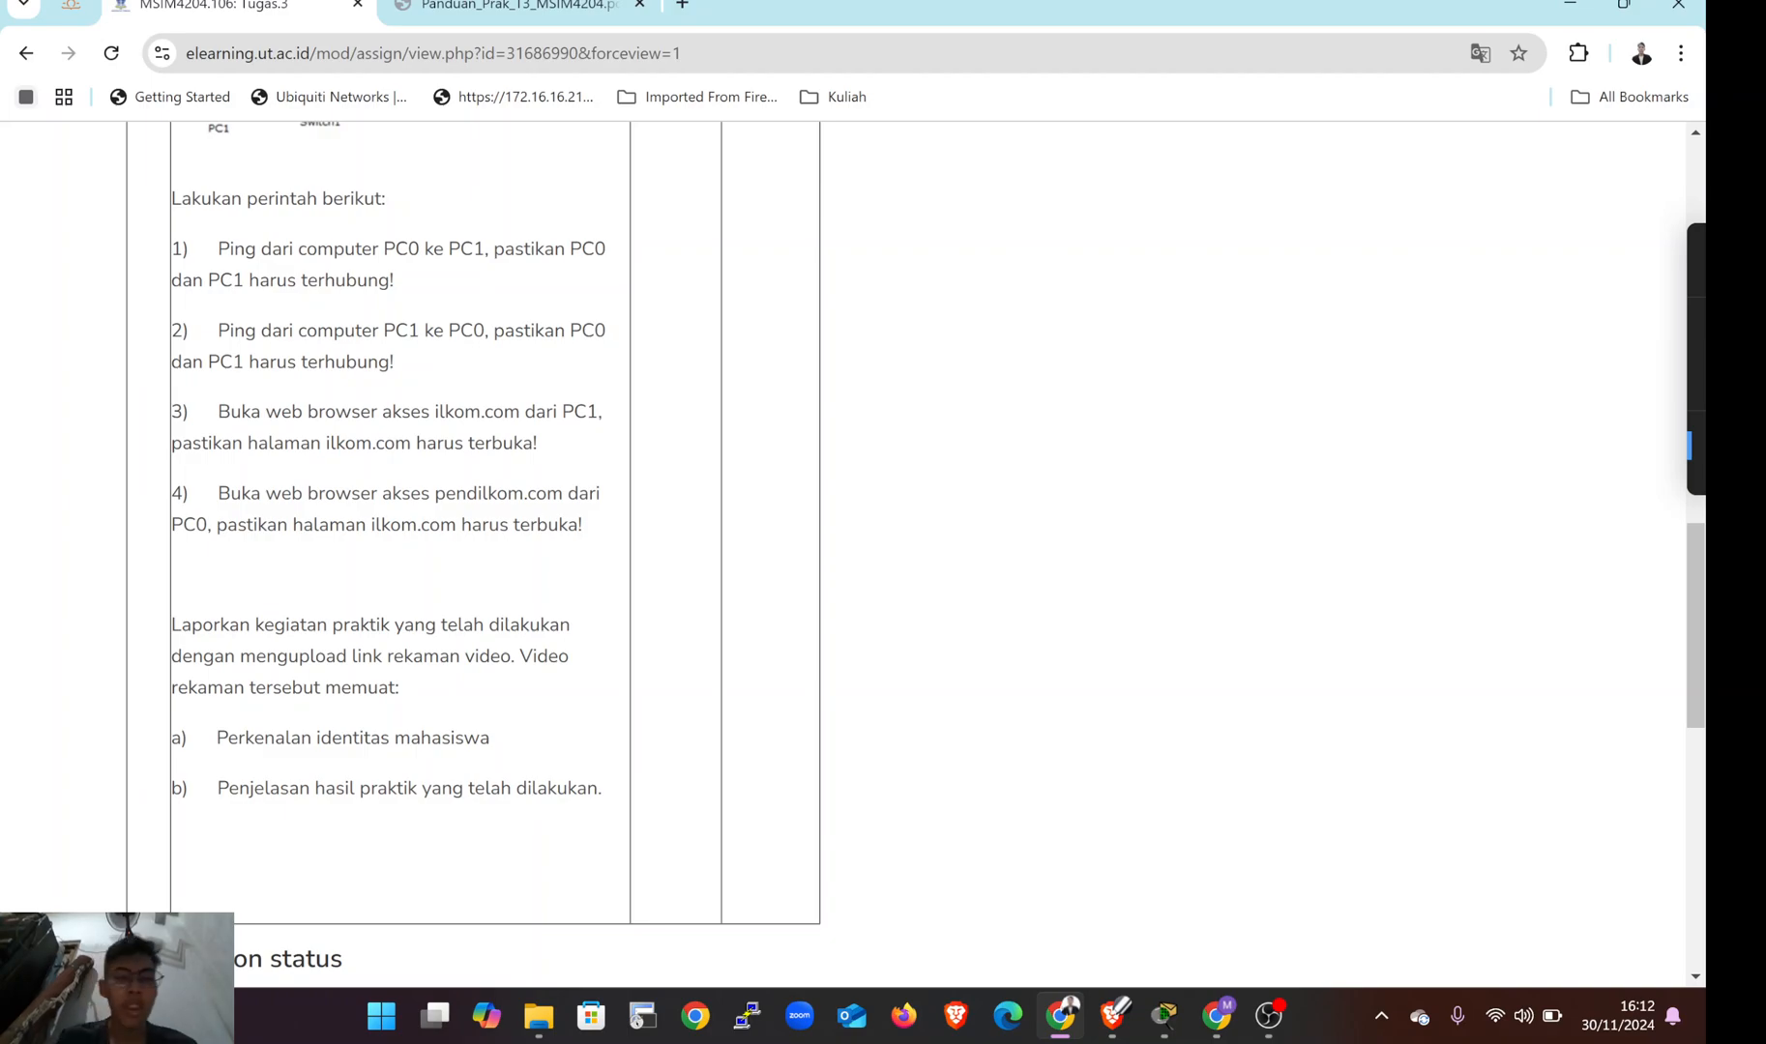
scroll(570, 636, up, 6)
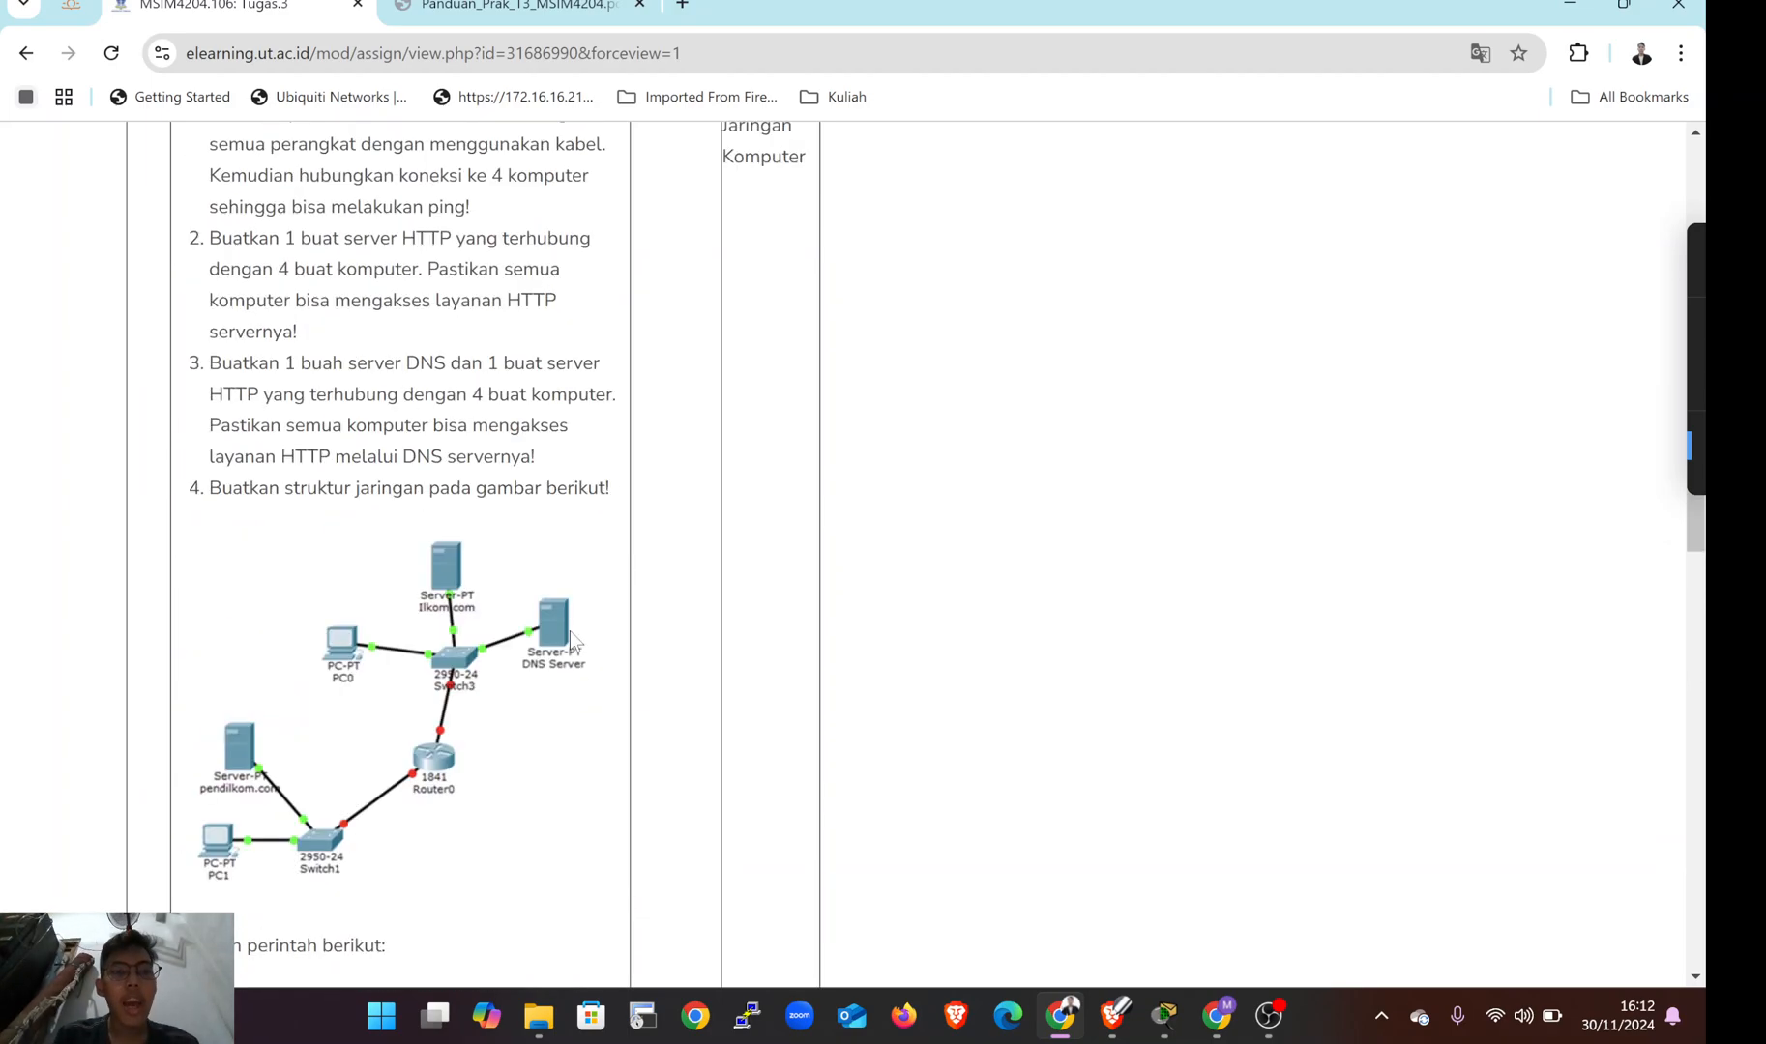
scroll(570, 634, up, 2)
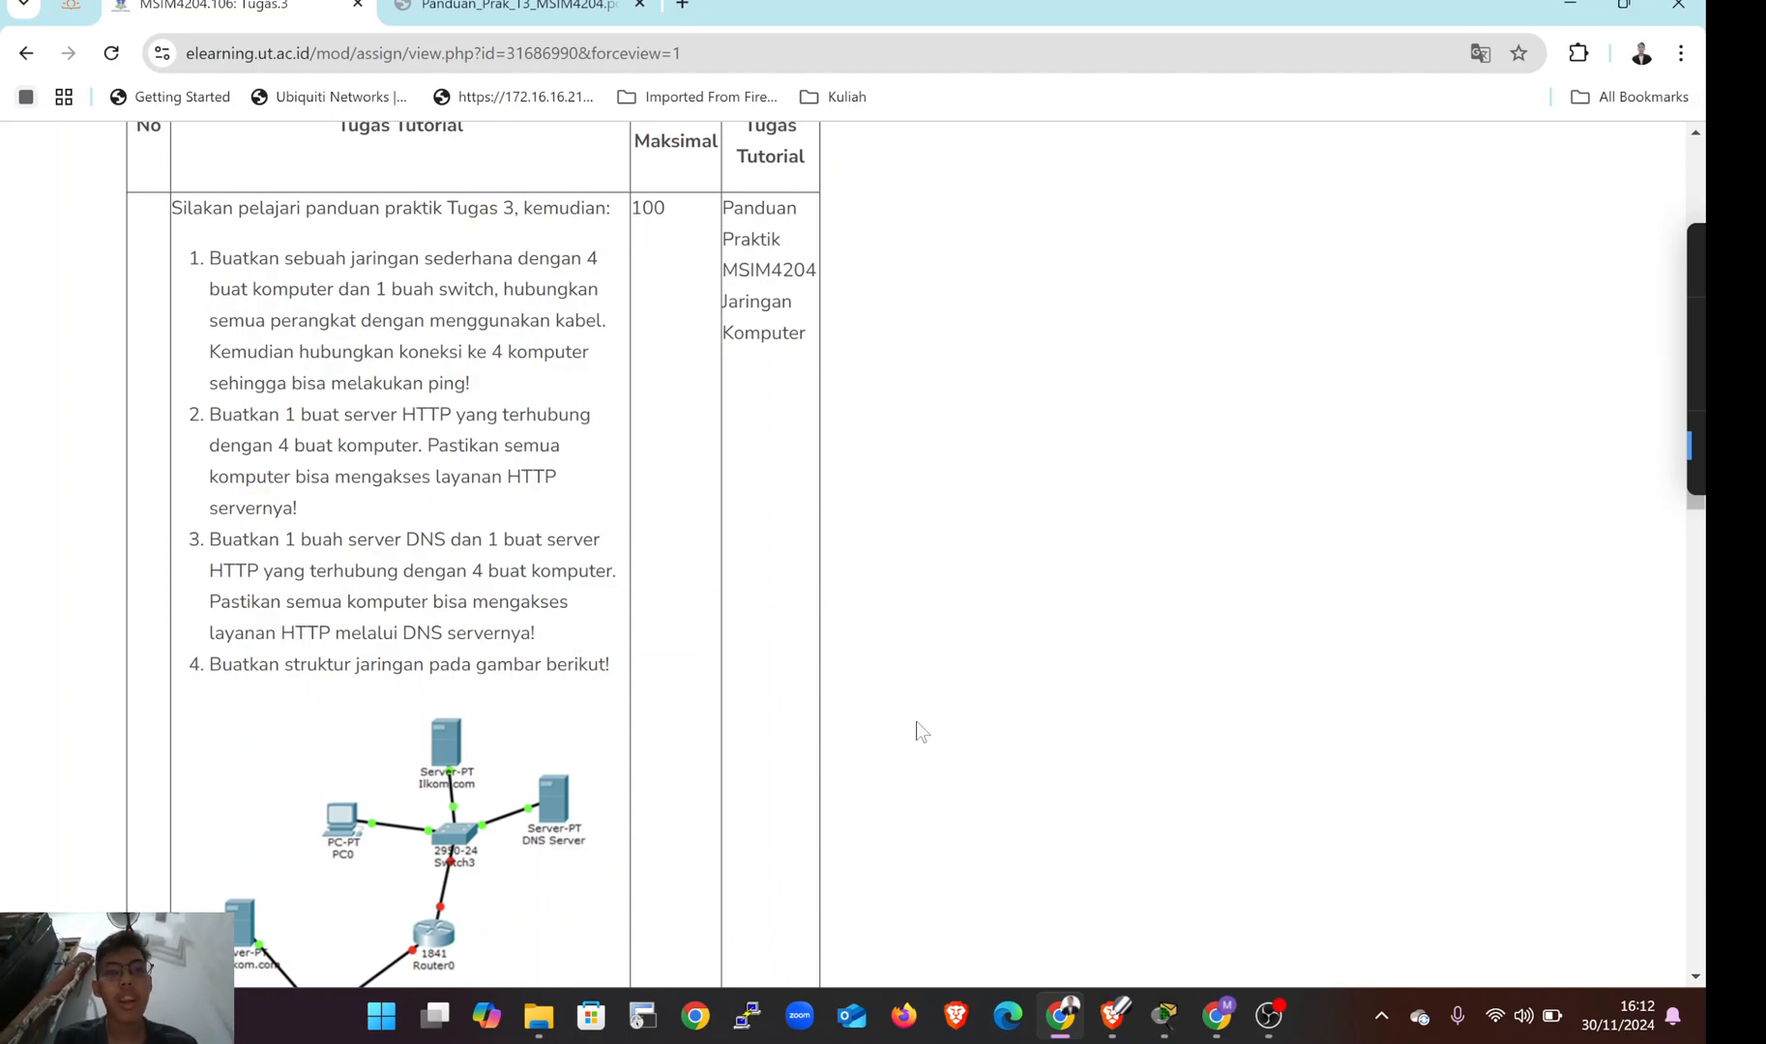
- Switch to Cisco Packet Tracer and review the IP configuration of PC2, PC3, PC4 and PC5 in the four-computer network
mouse_move(1182, 1028)
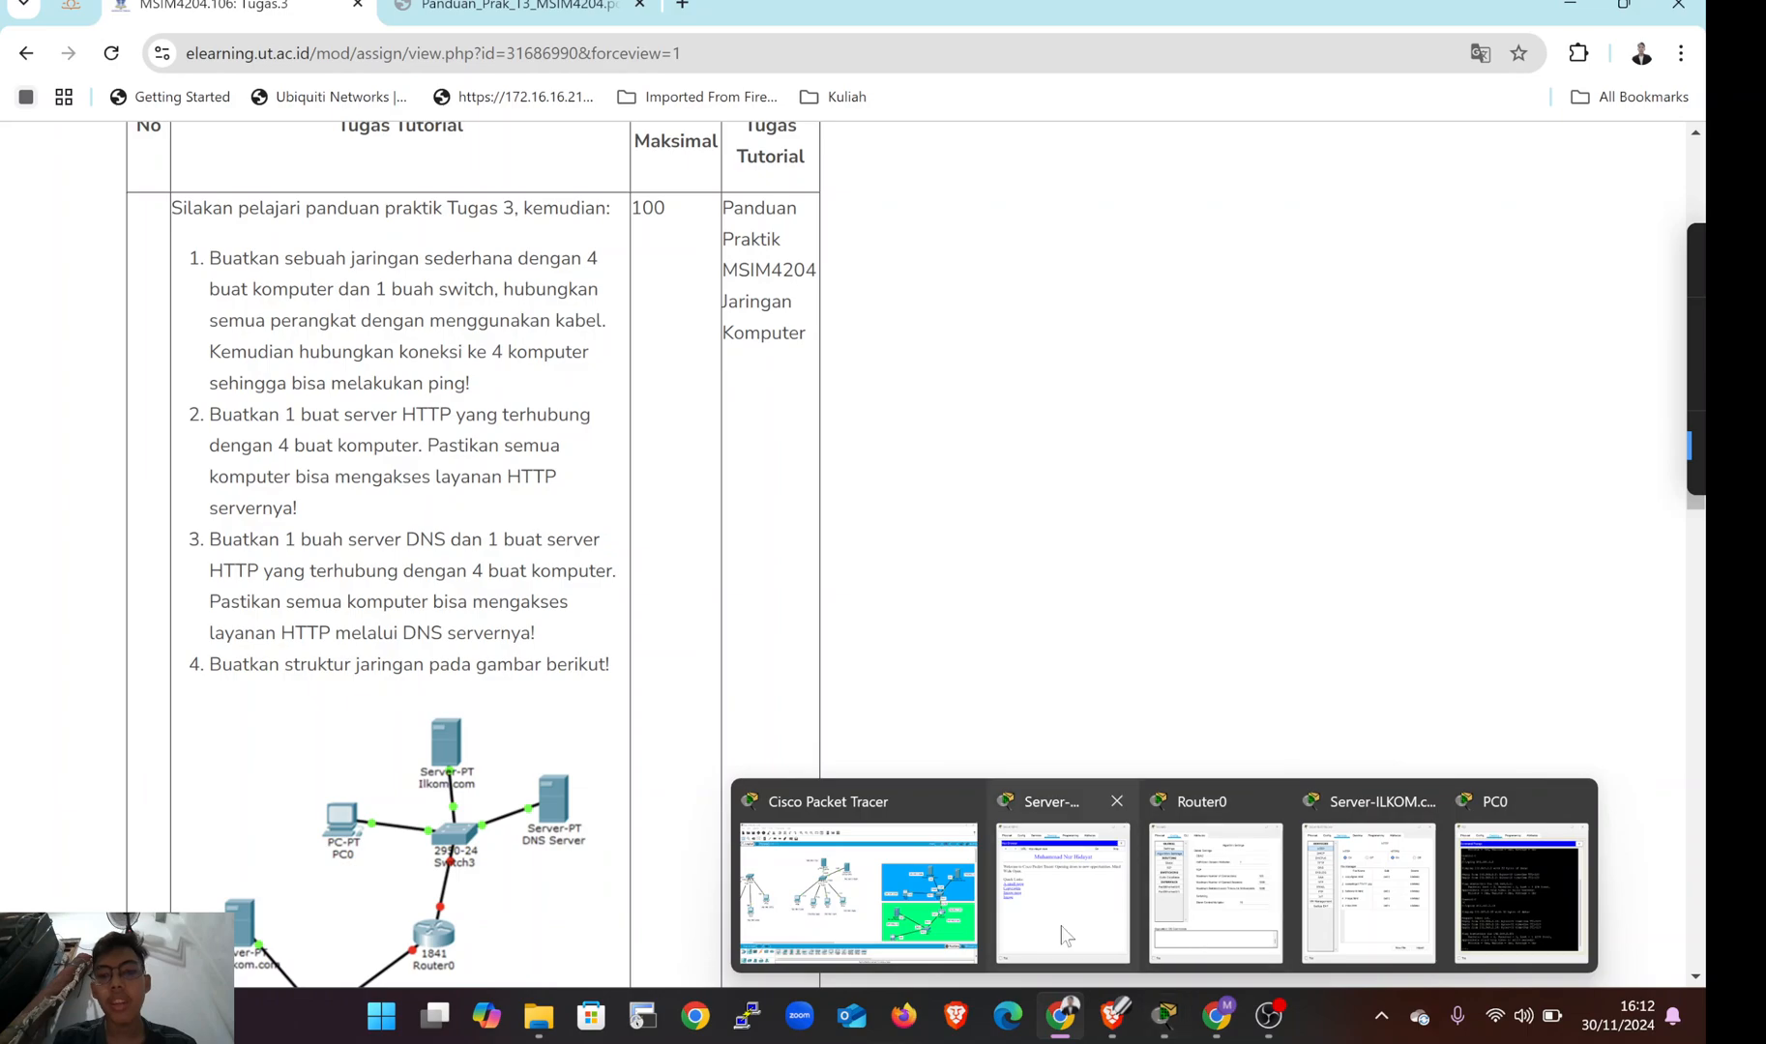
click(902, 926)
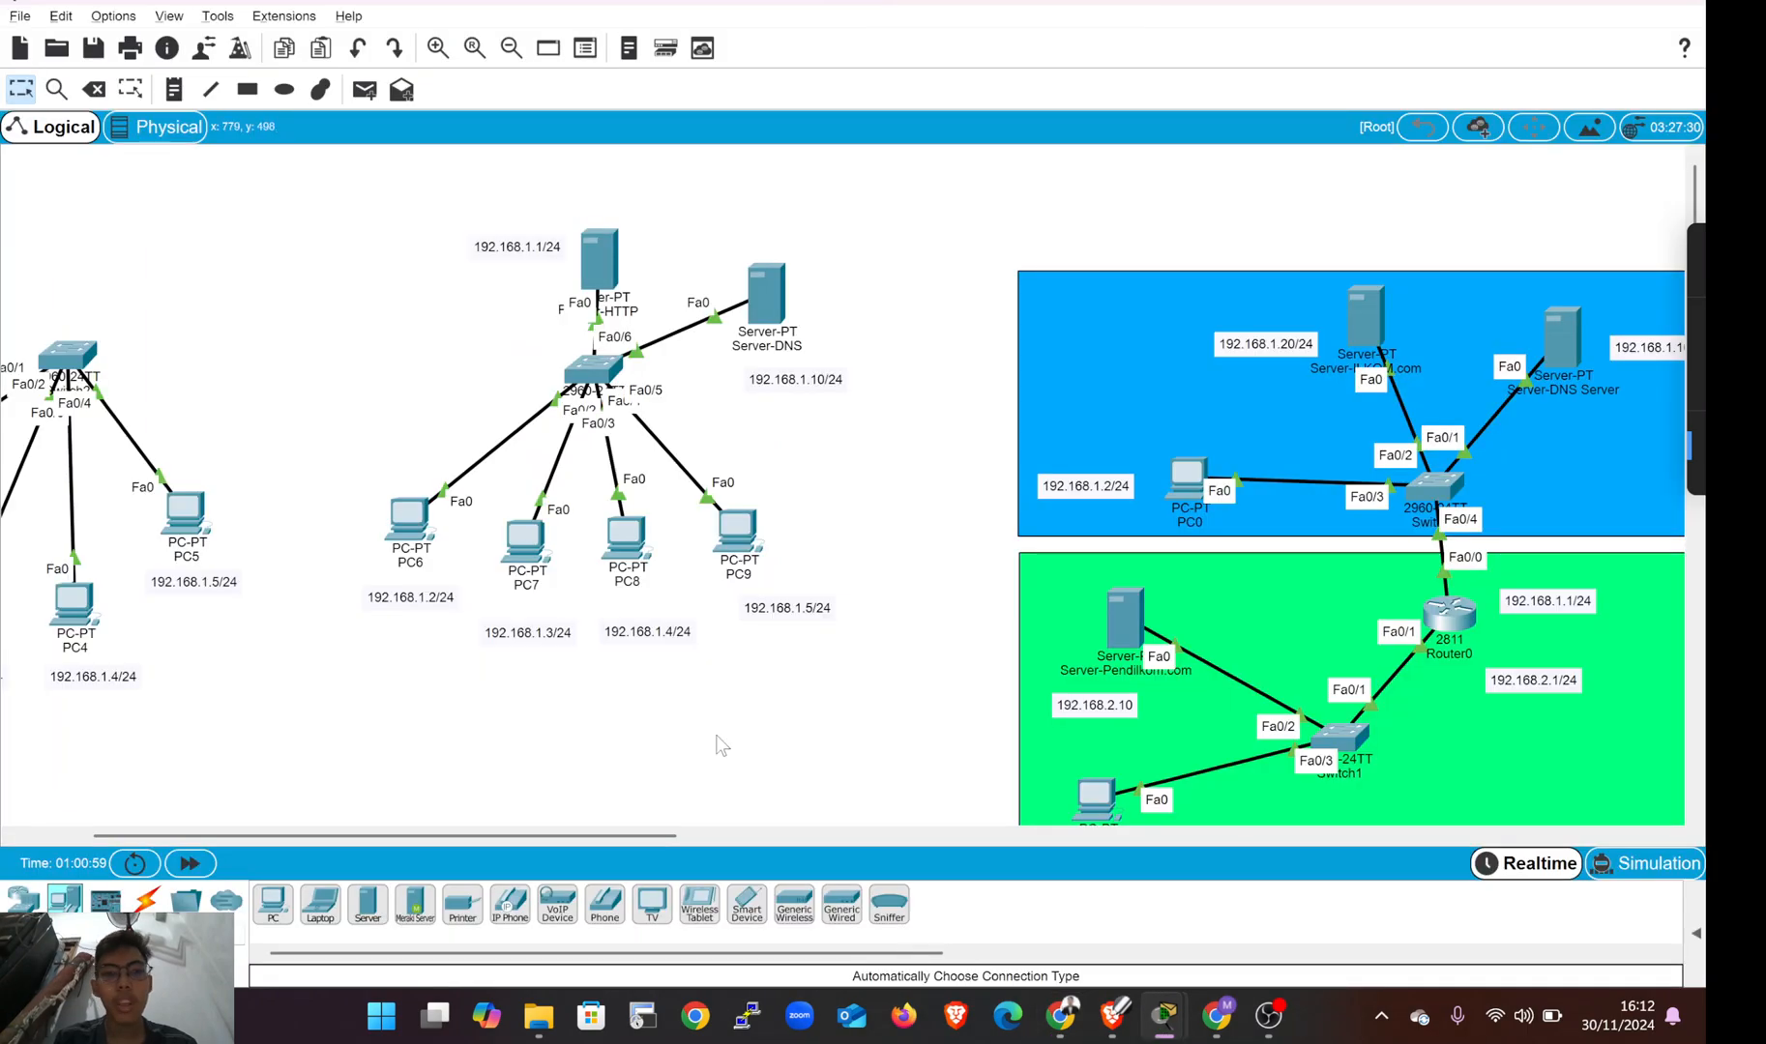
scroll(720, 744, left, 3)
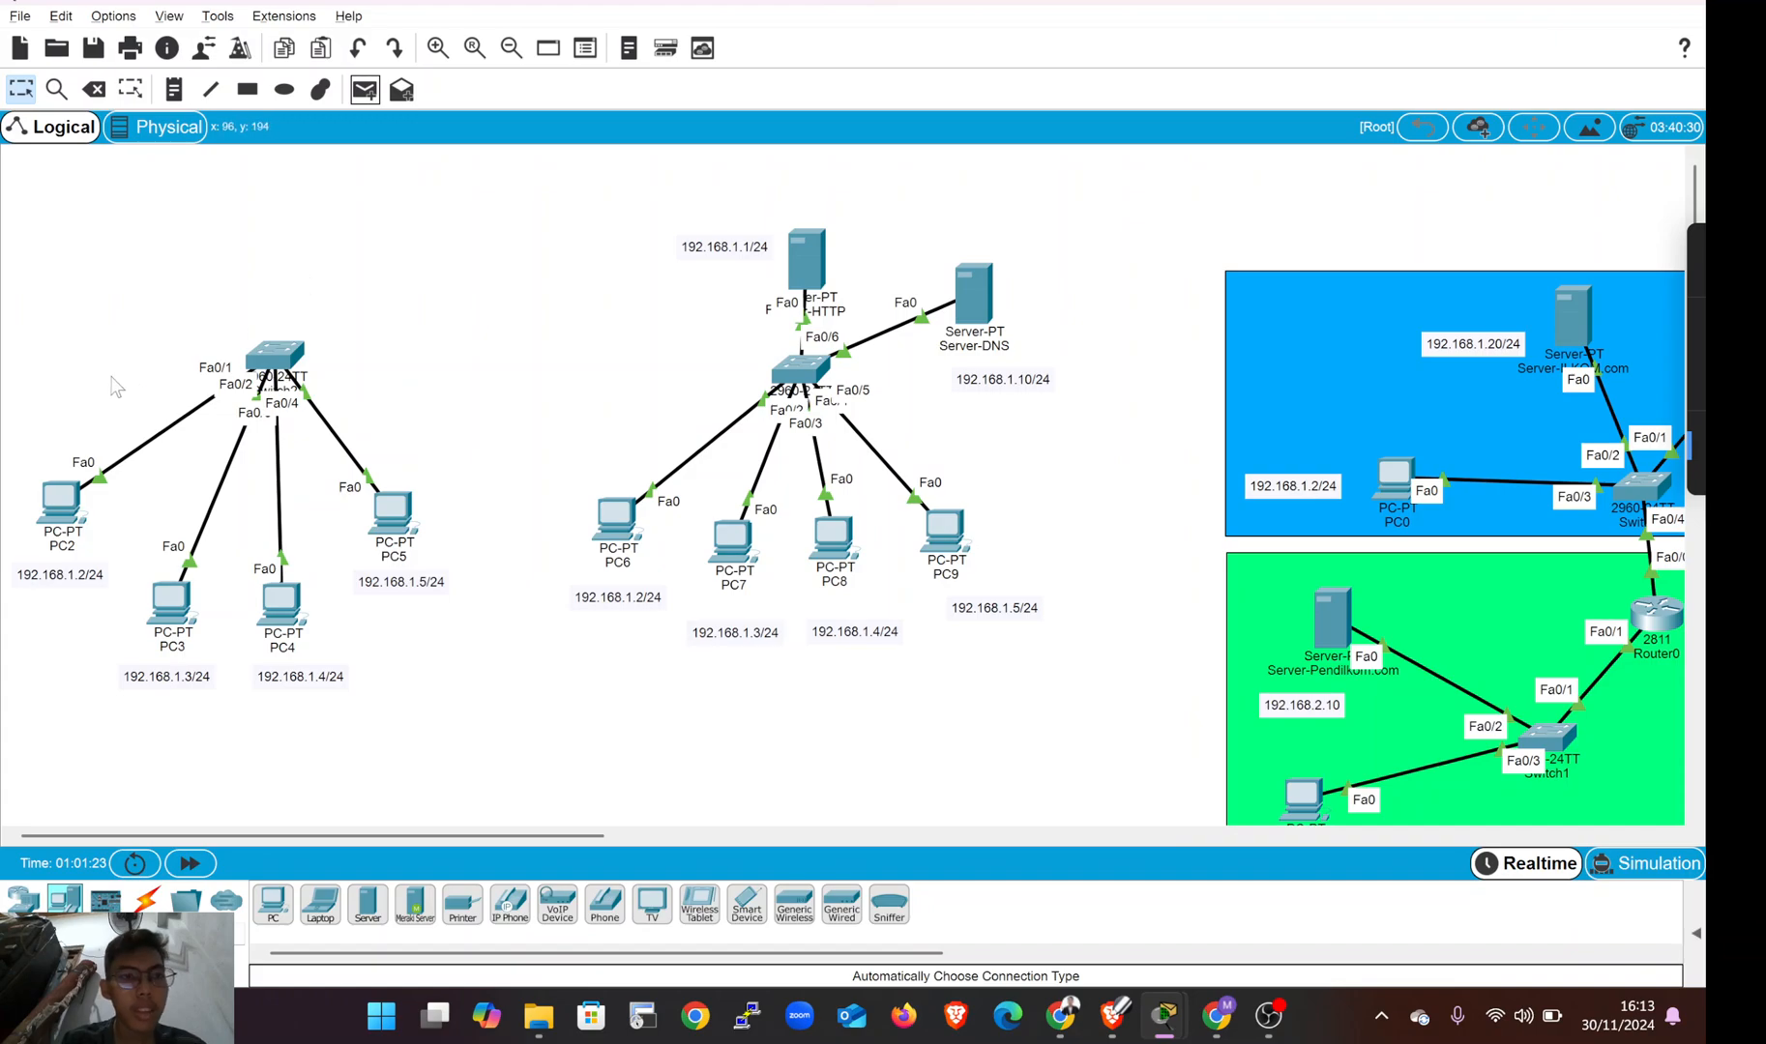
click(59, 501)
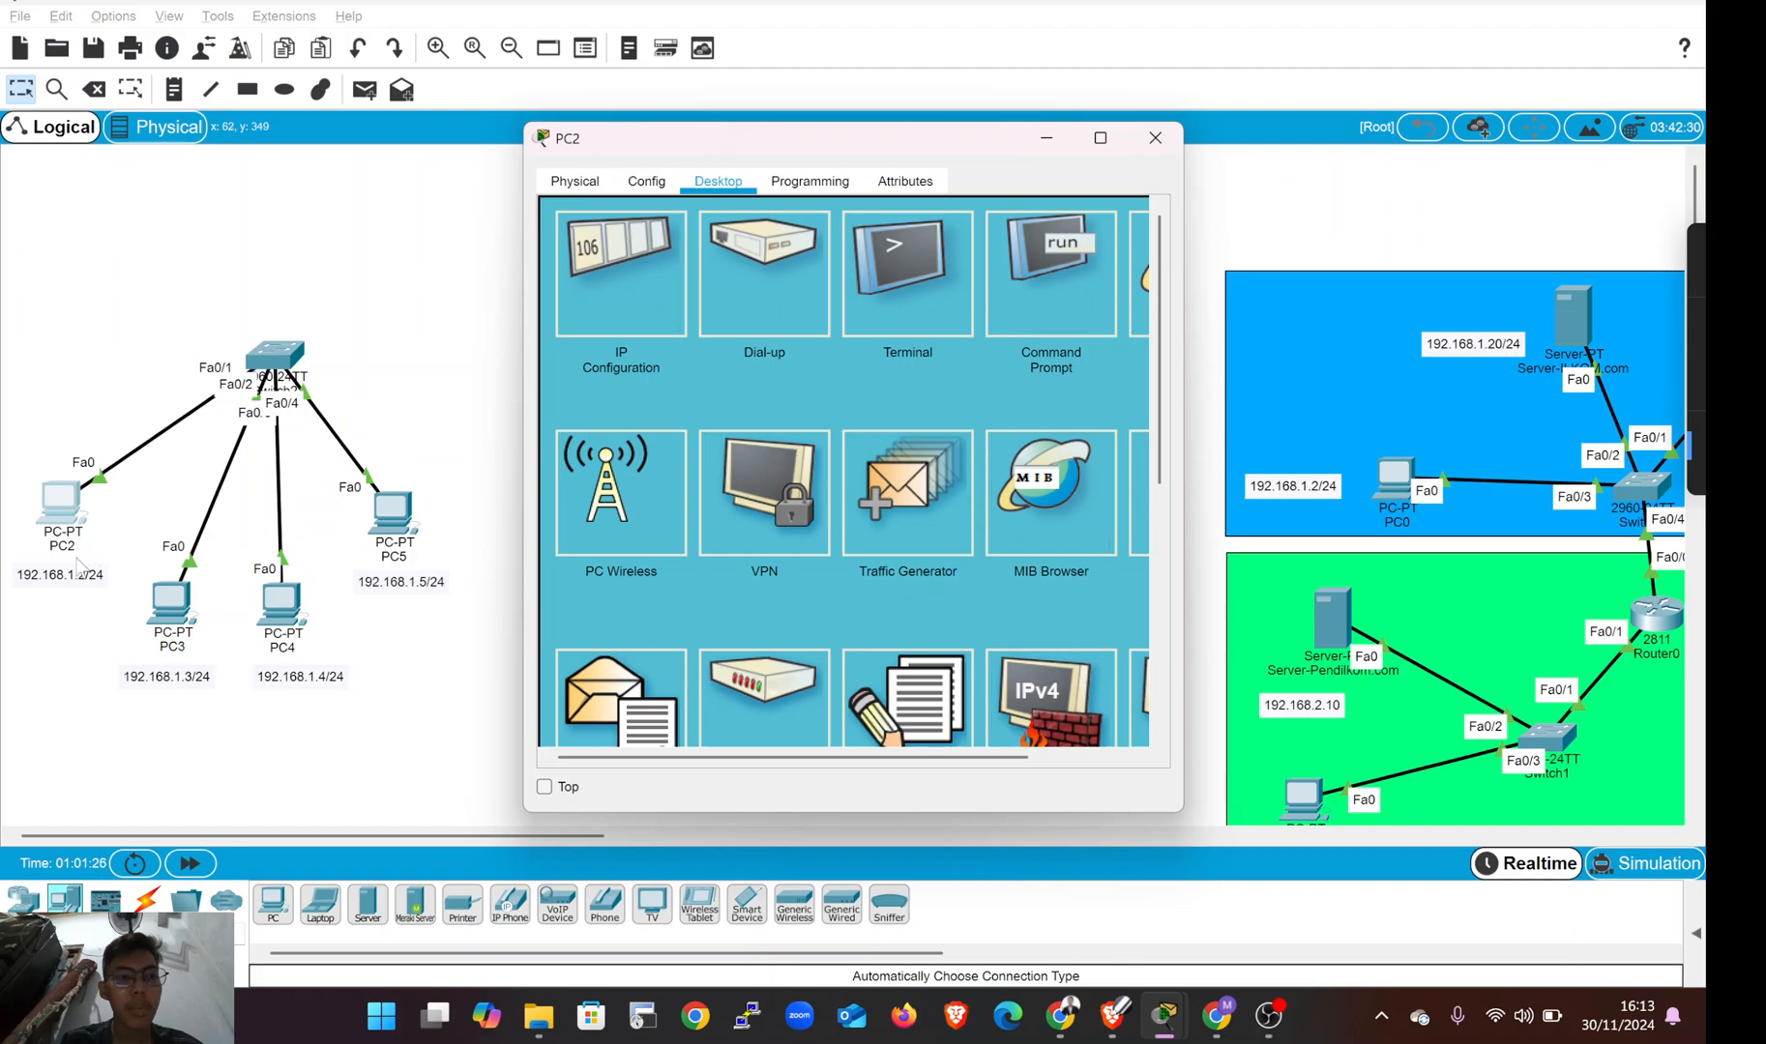
click(608, 290)
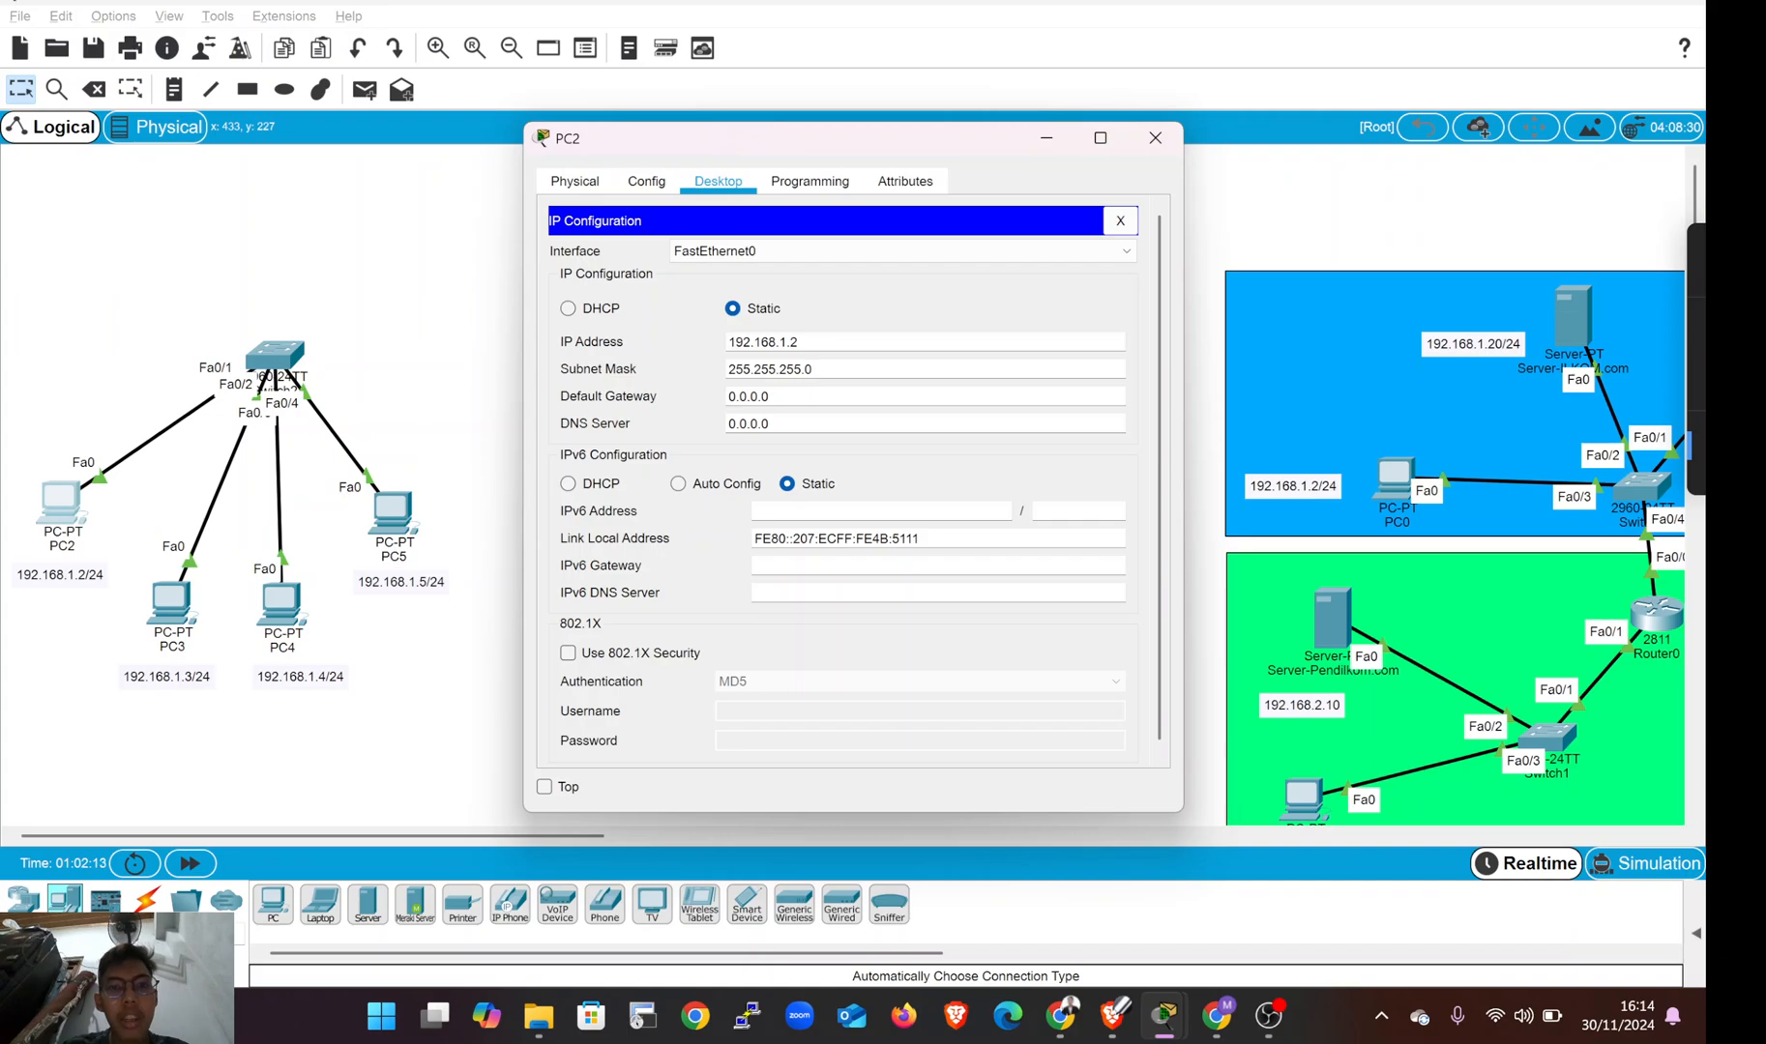
click(172, 605)
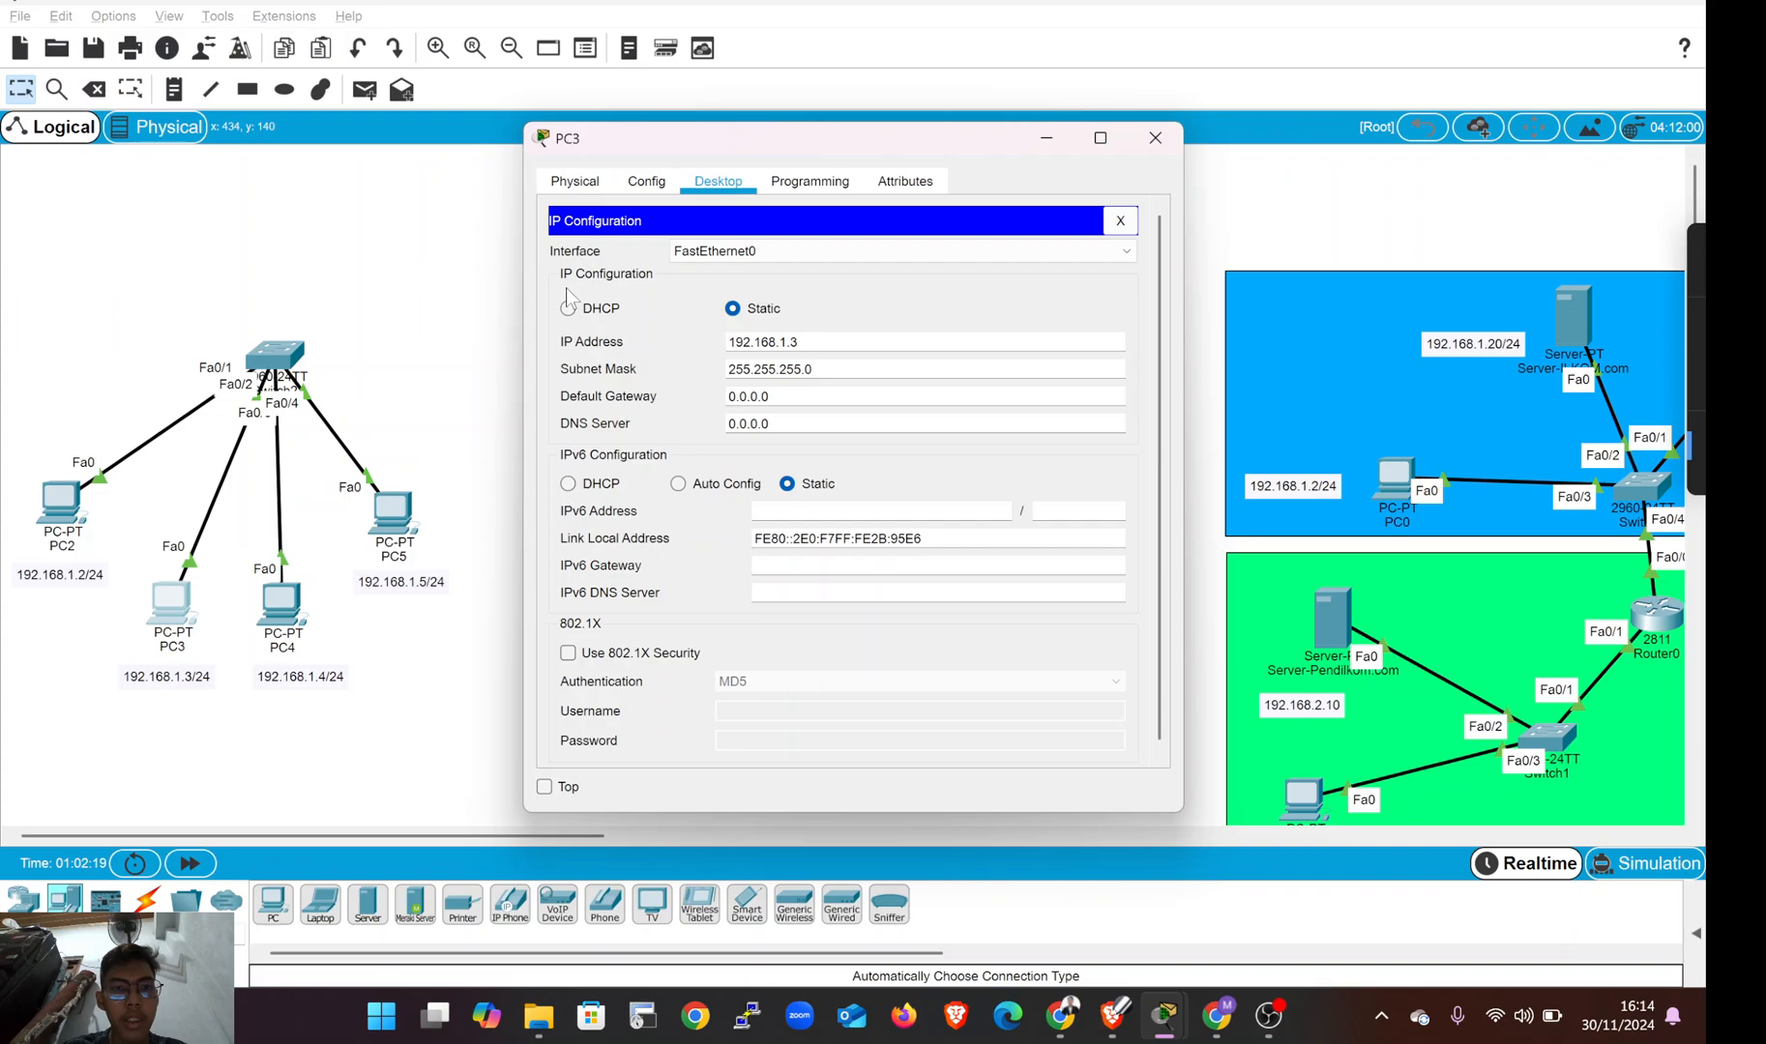
click(277, 611)
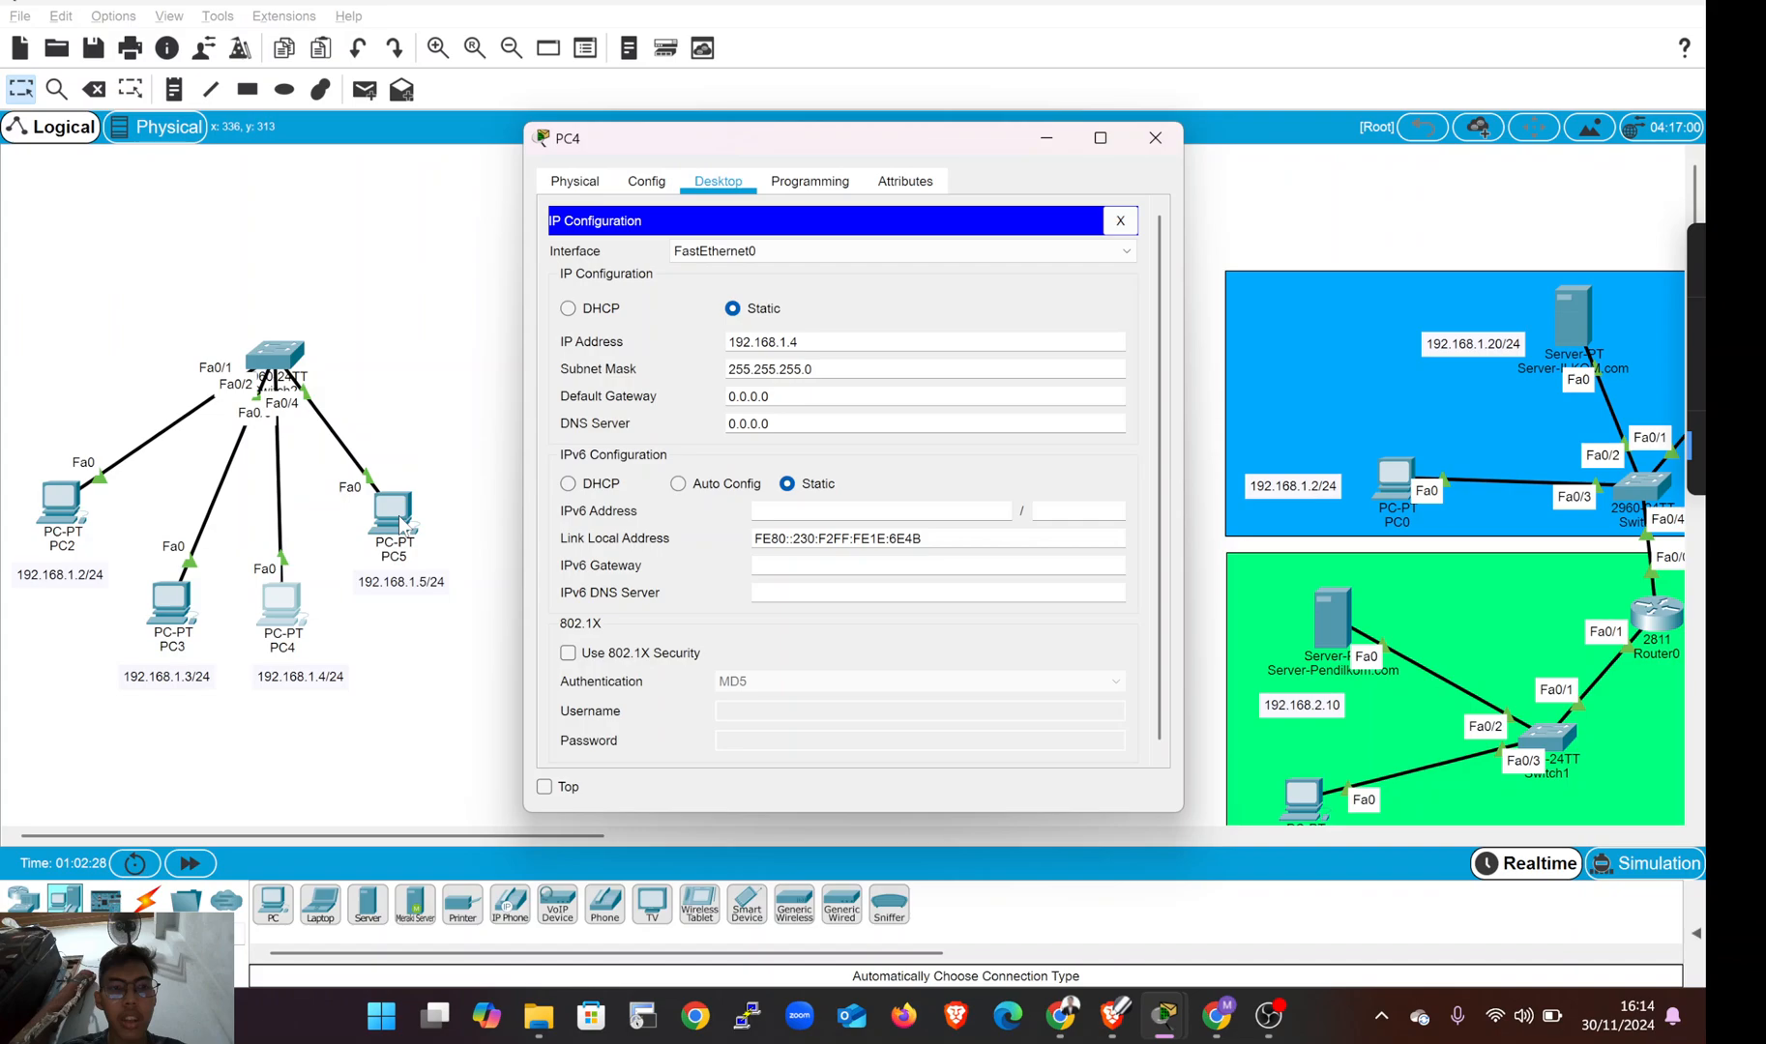
click(401, 523)
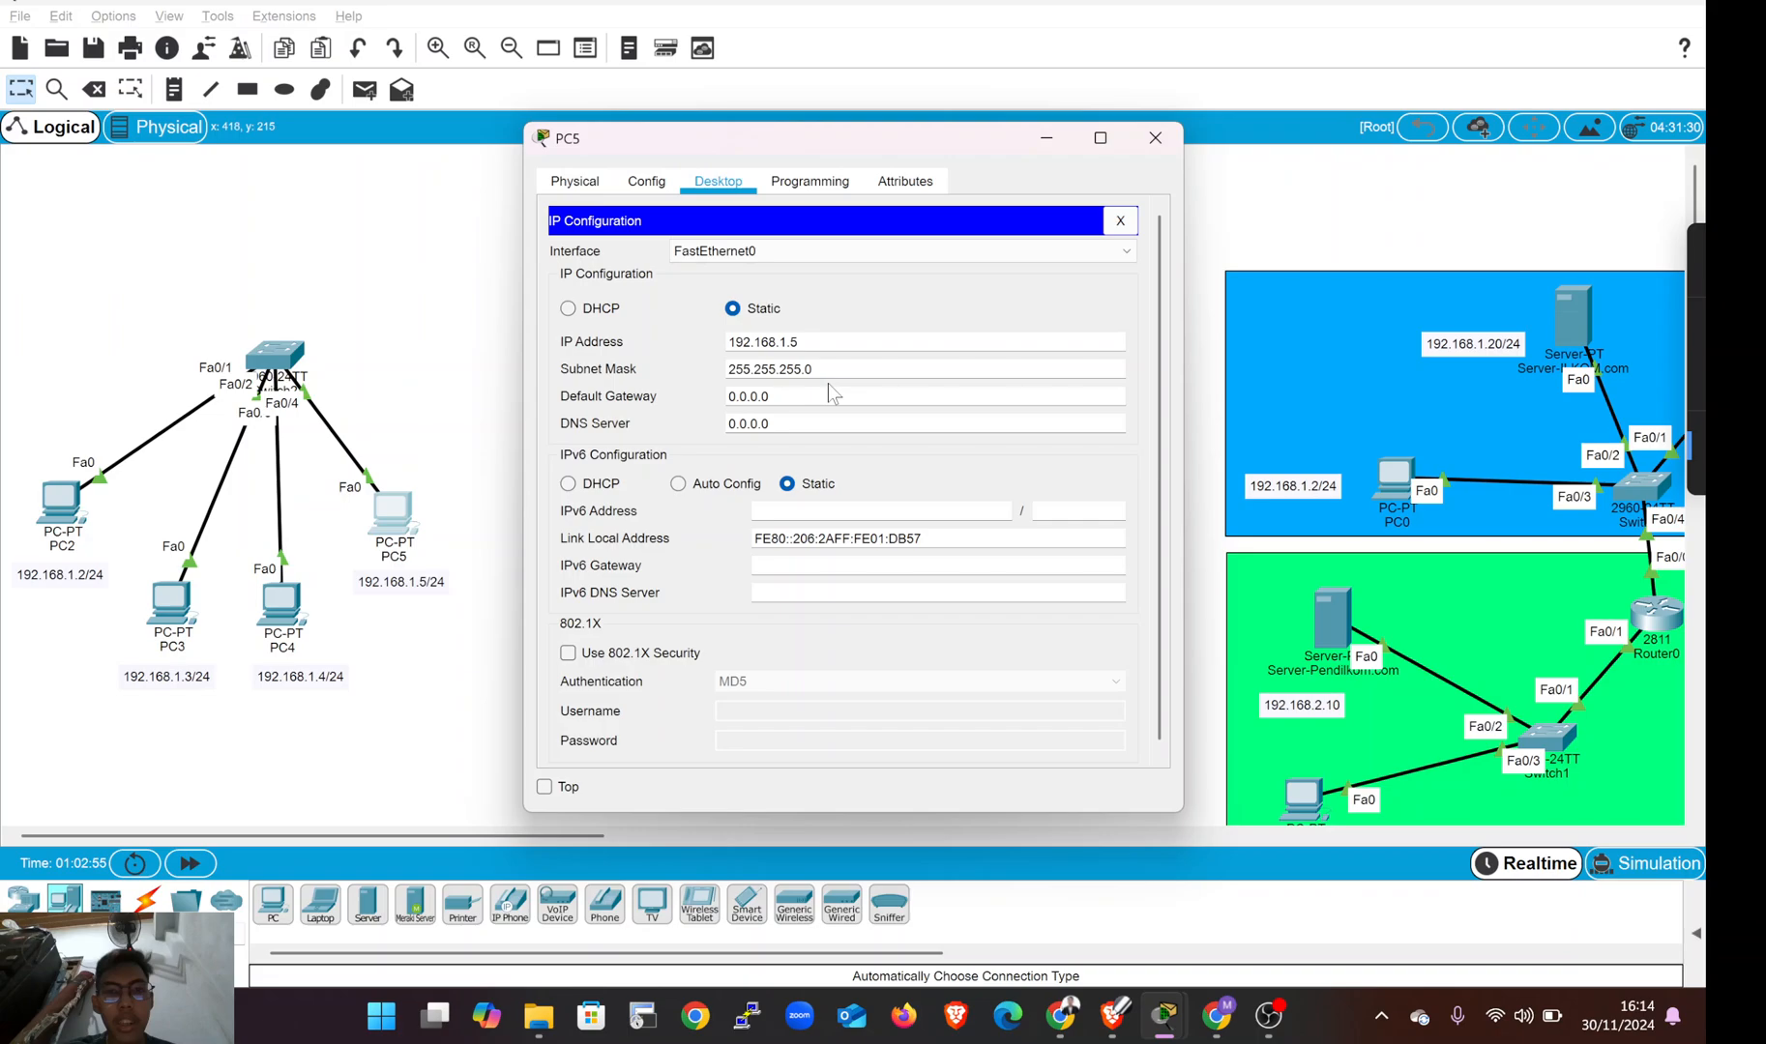
key(Tab)
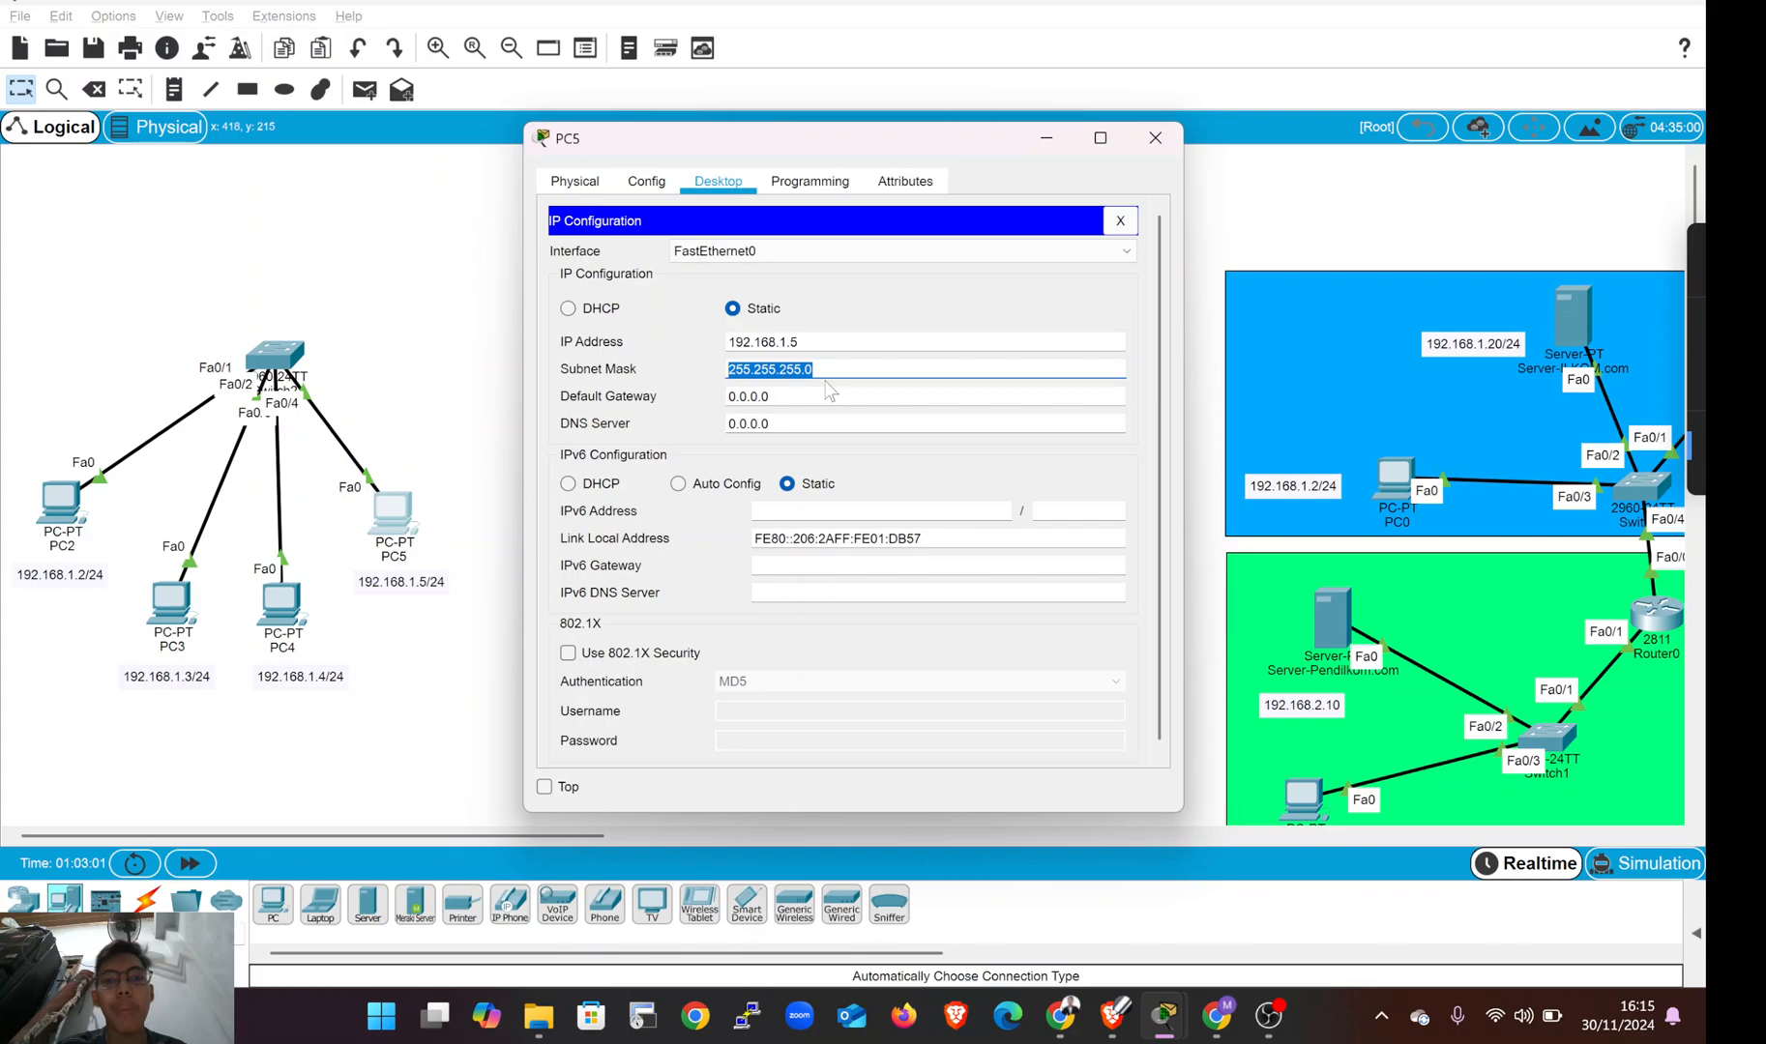
key(Return)
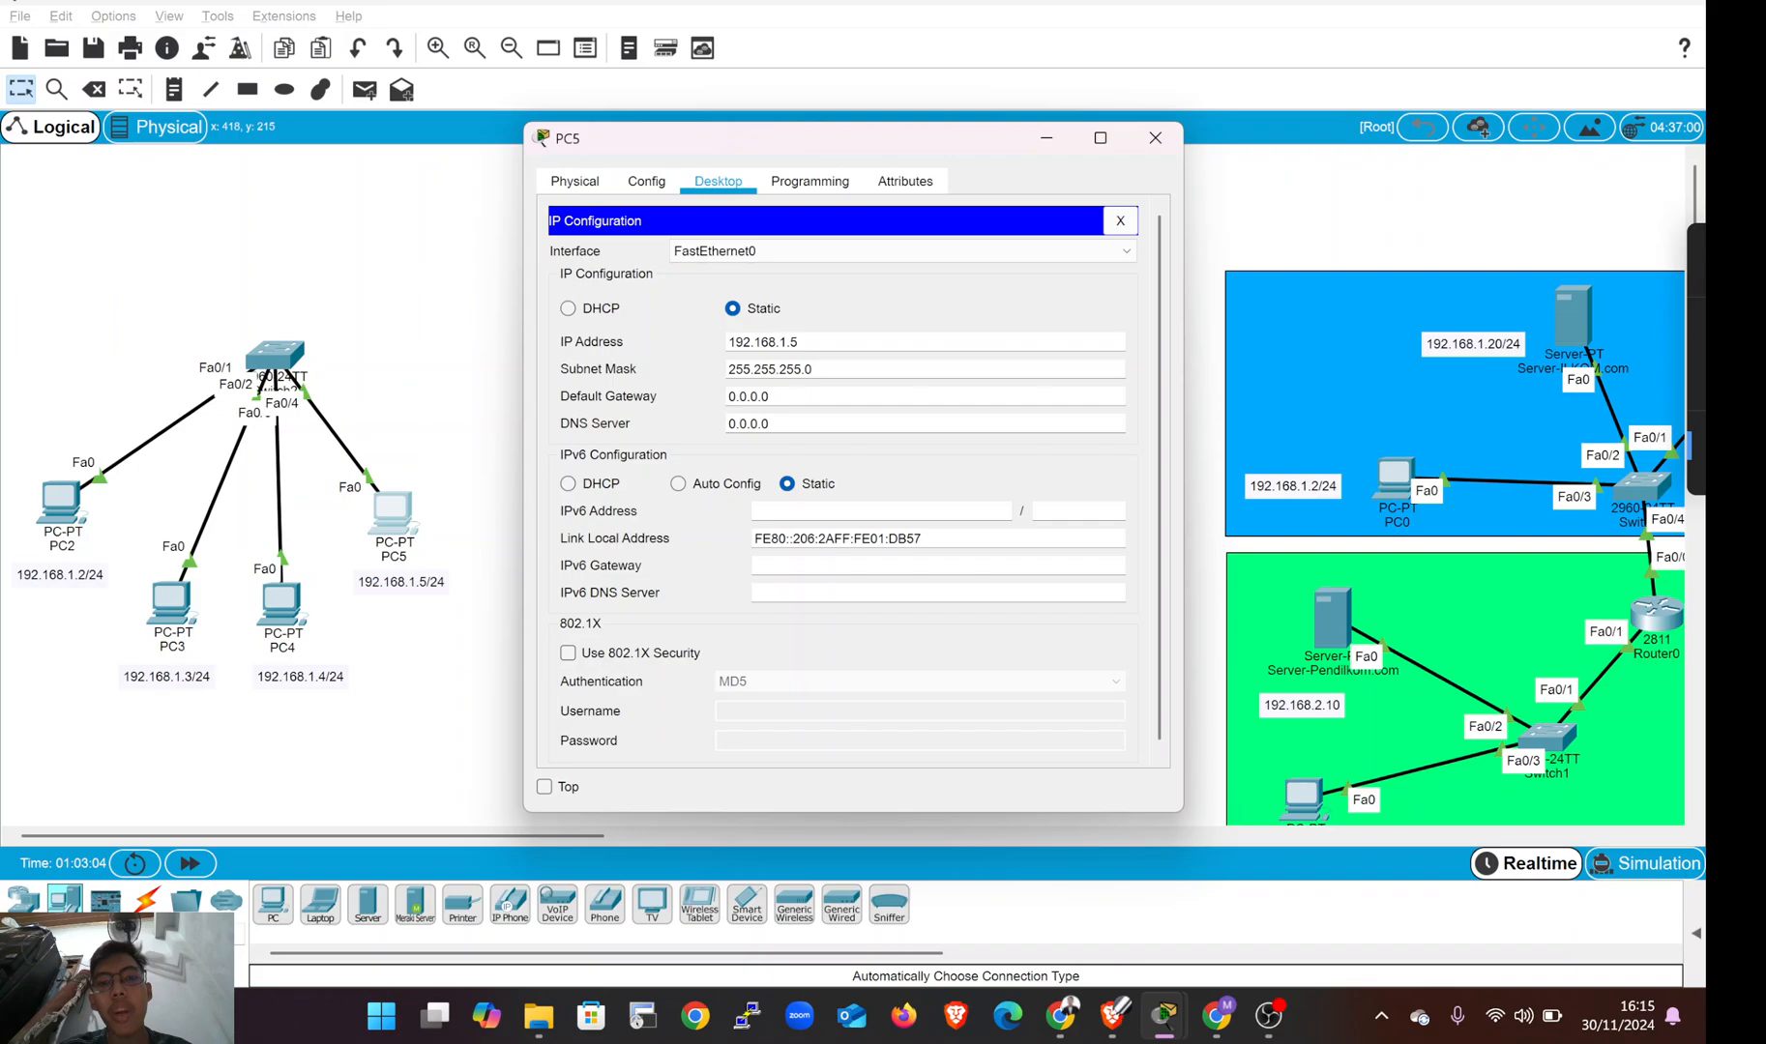
drag(727, 341, 789, 342)
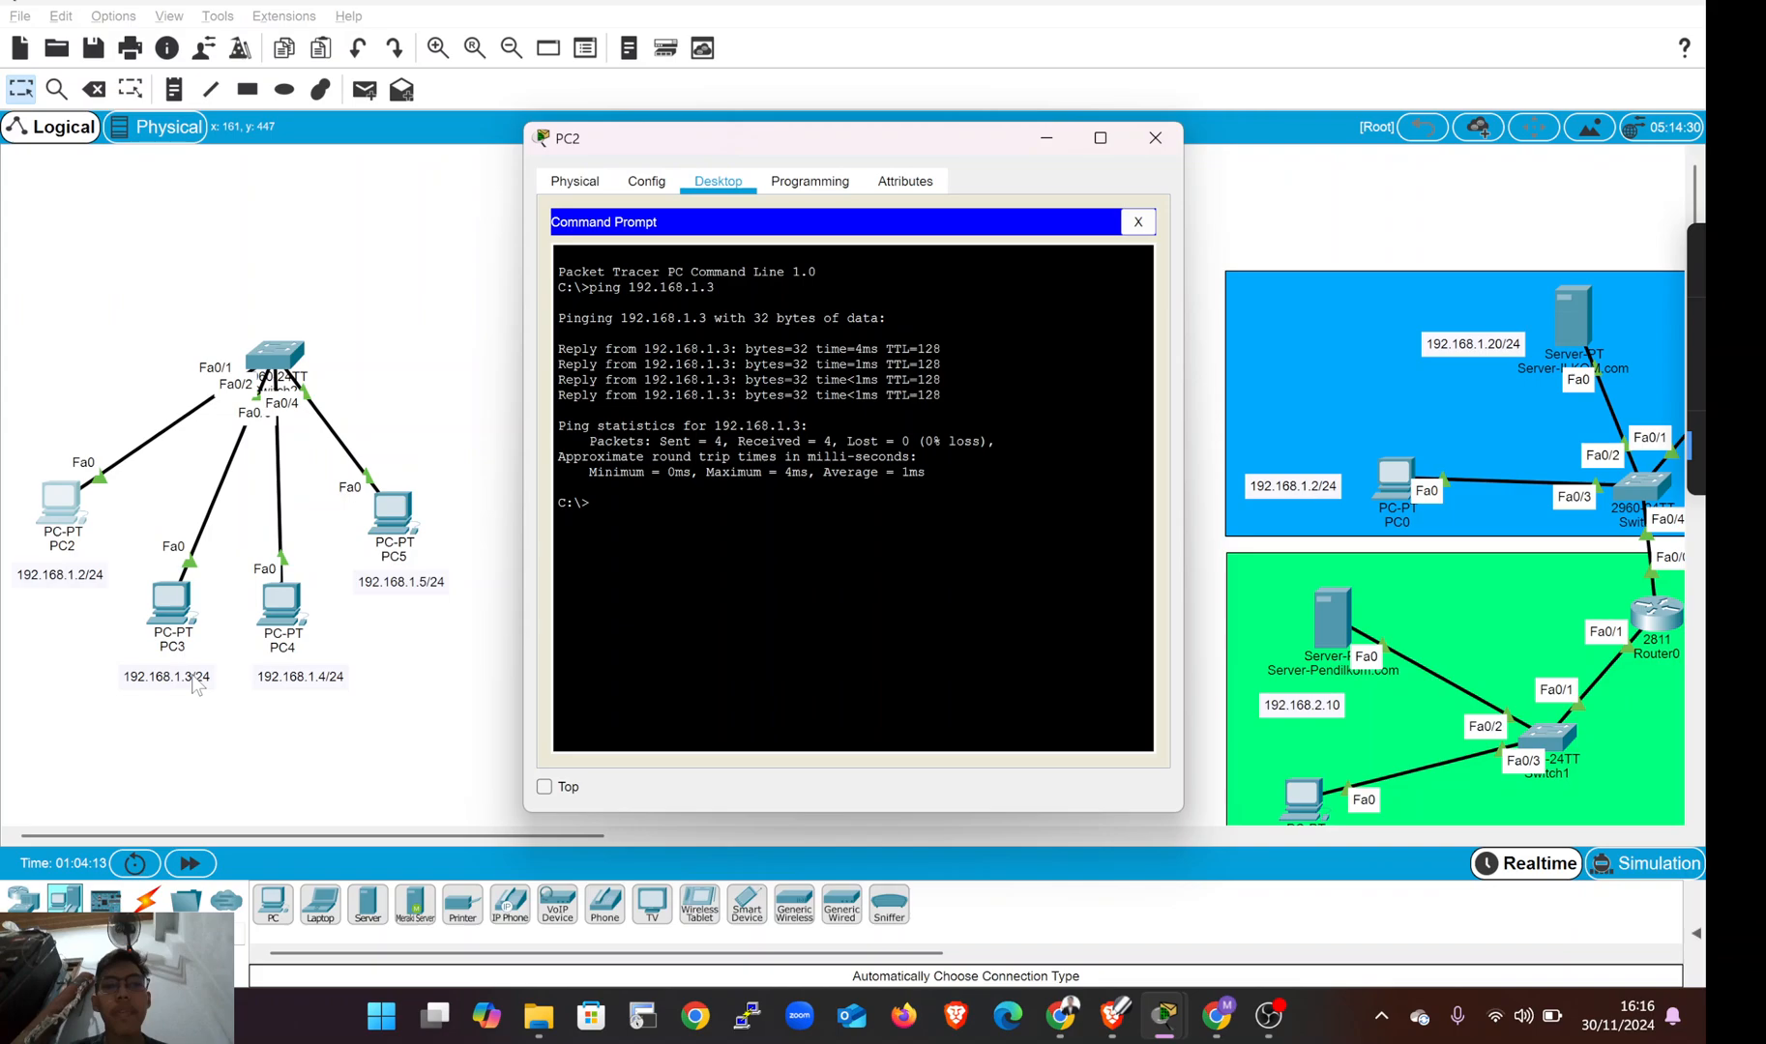
- Test connectivity from PC2 by pinging 192.168.1.4 and 192.168.1.5 in its Command Prompt
text(ping 192.168.1.4)
key(Return)
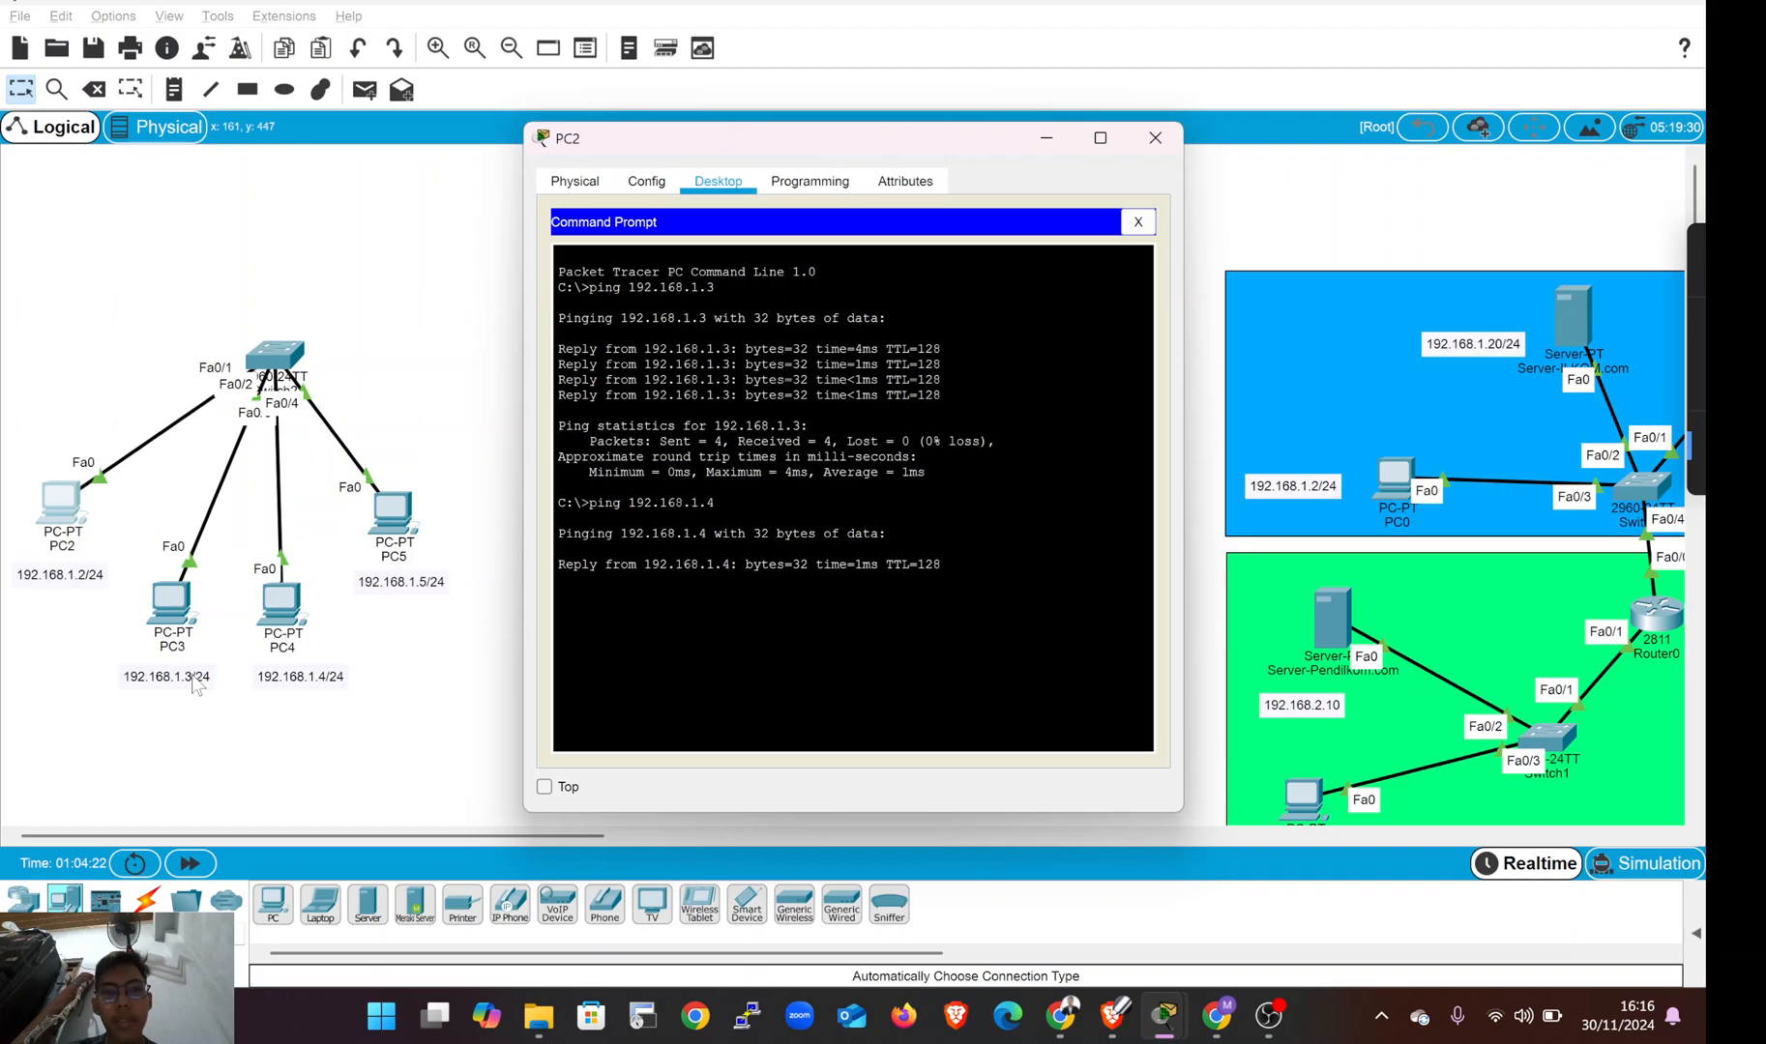
text(ping 192.168.1.5)
key(Return)
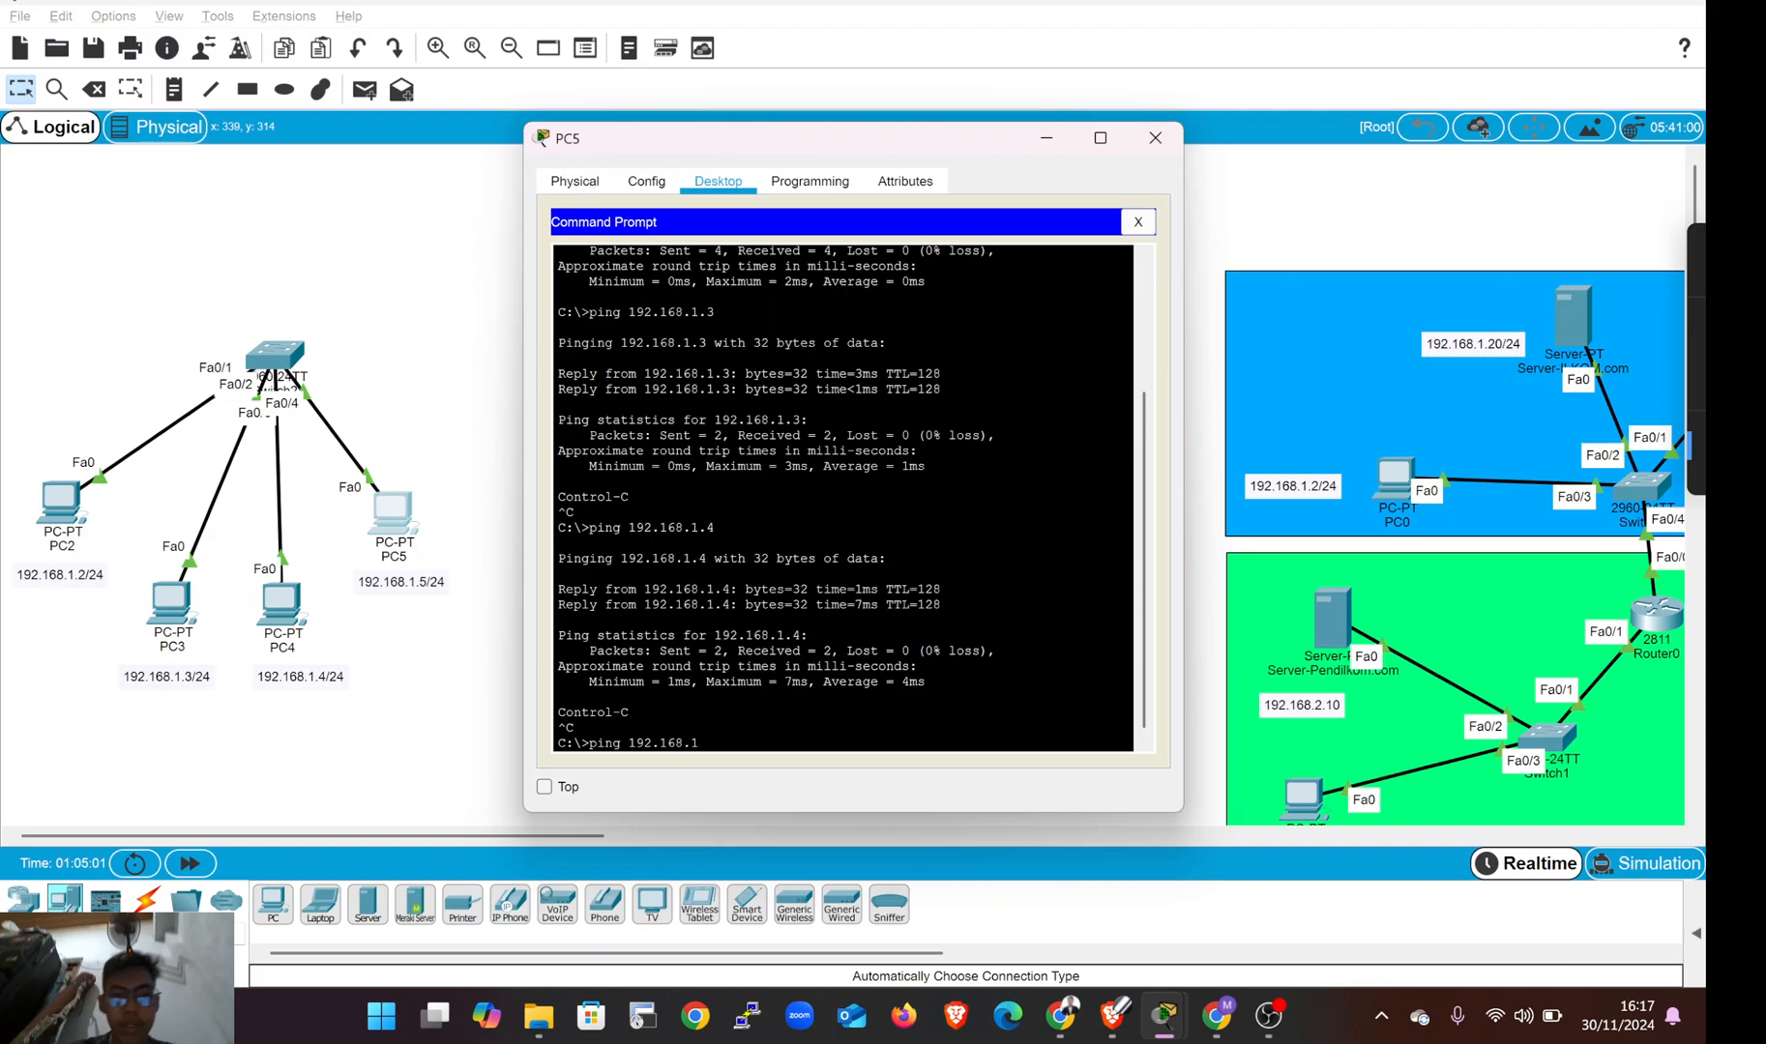
- Recheck the HTTP server task on the assignment page and switch back to the Cisco Packet Tracer workspace
key(alt+Tab)
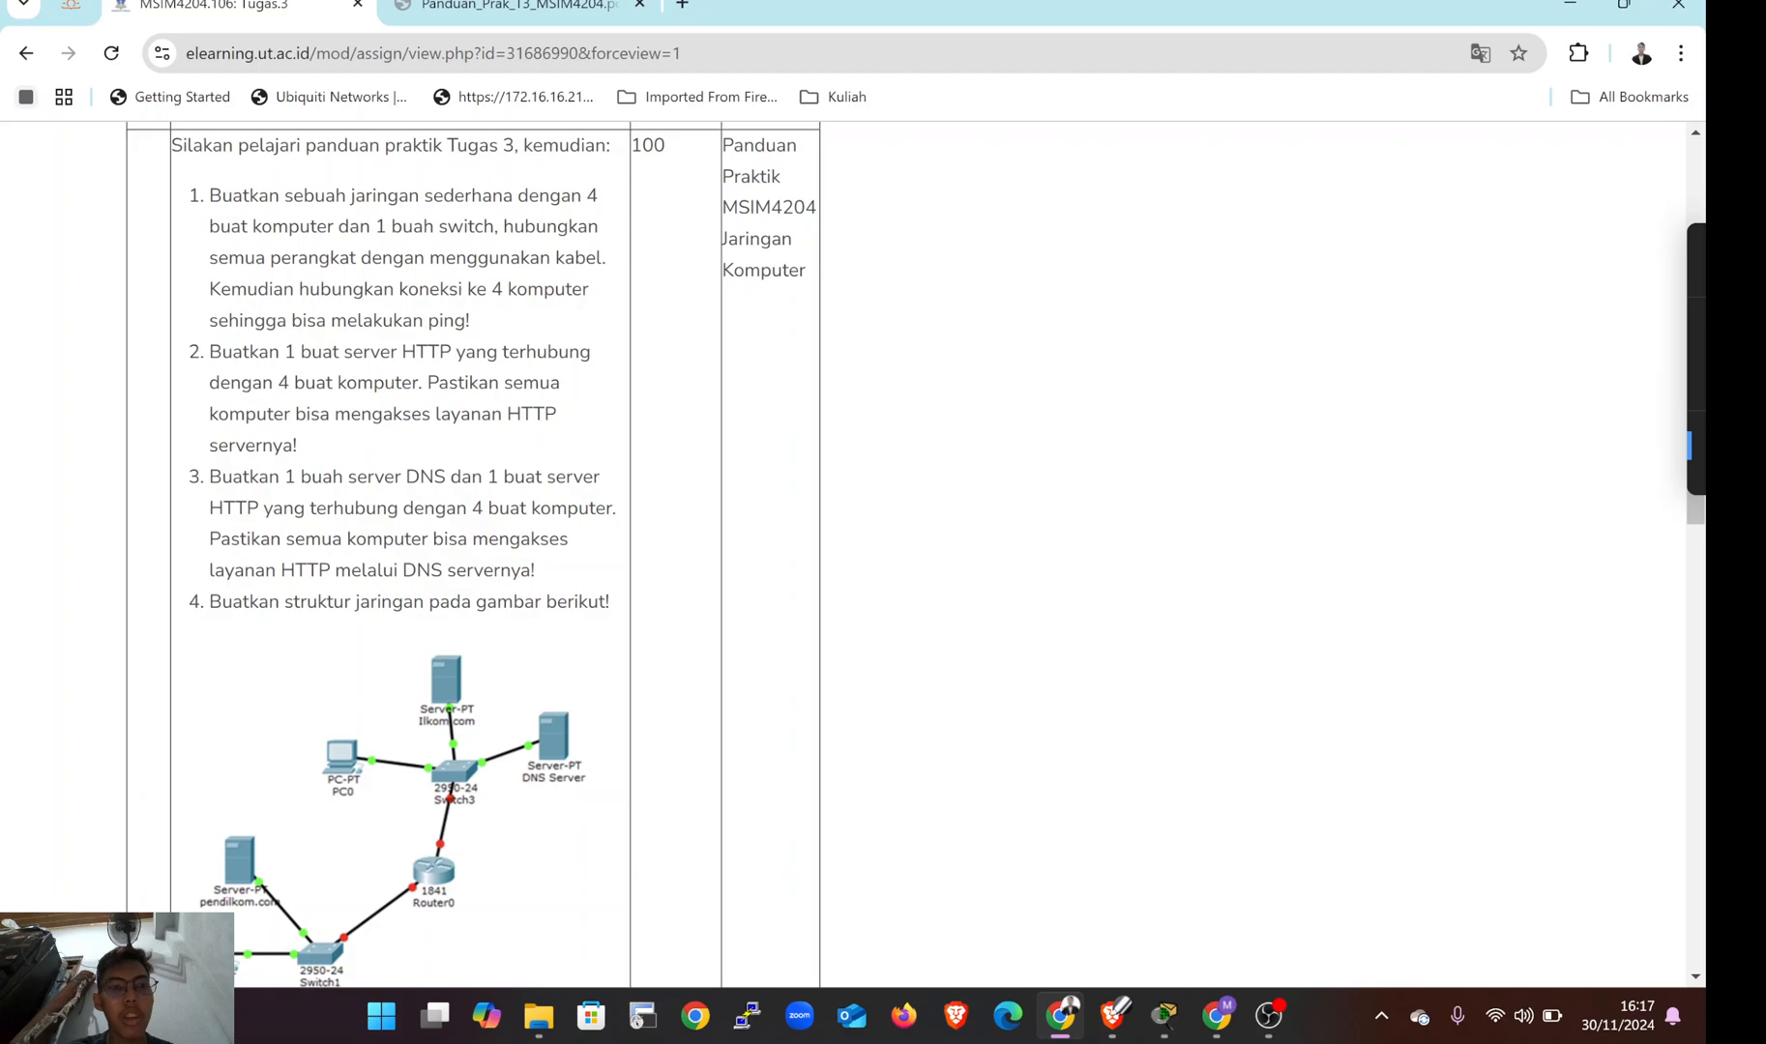
mouse_move(1164, 1016)
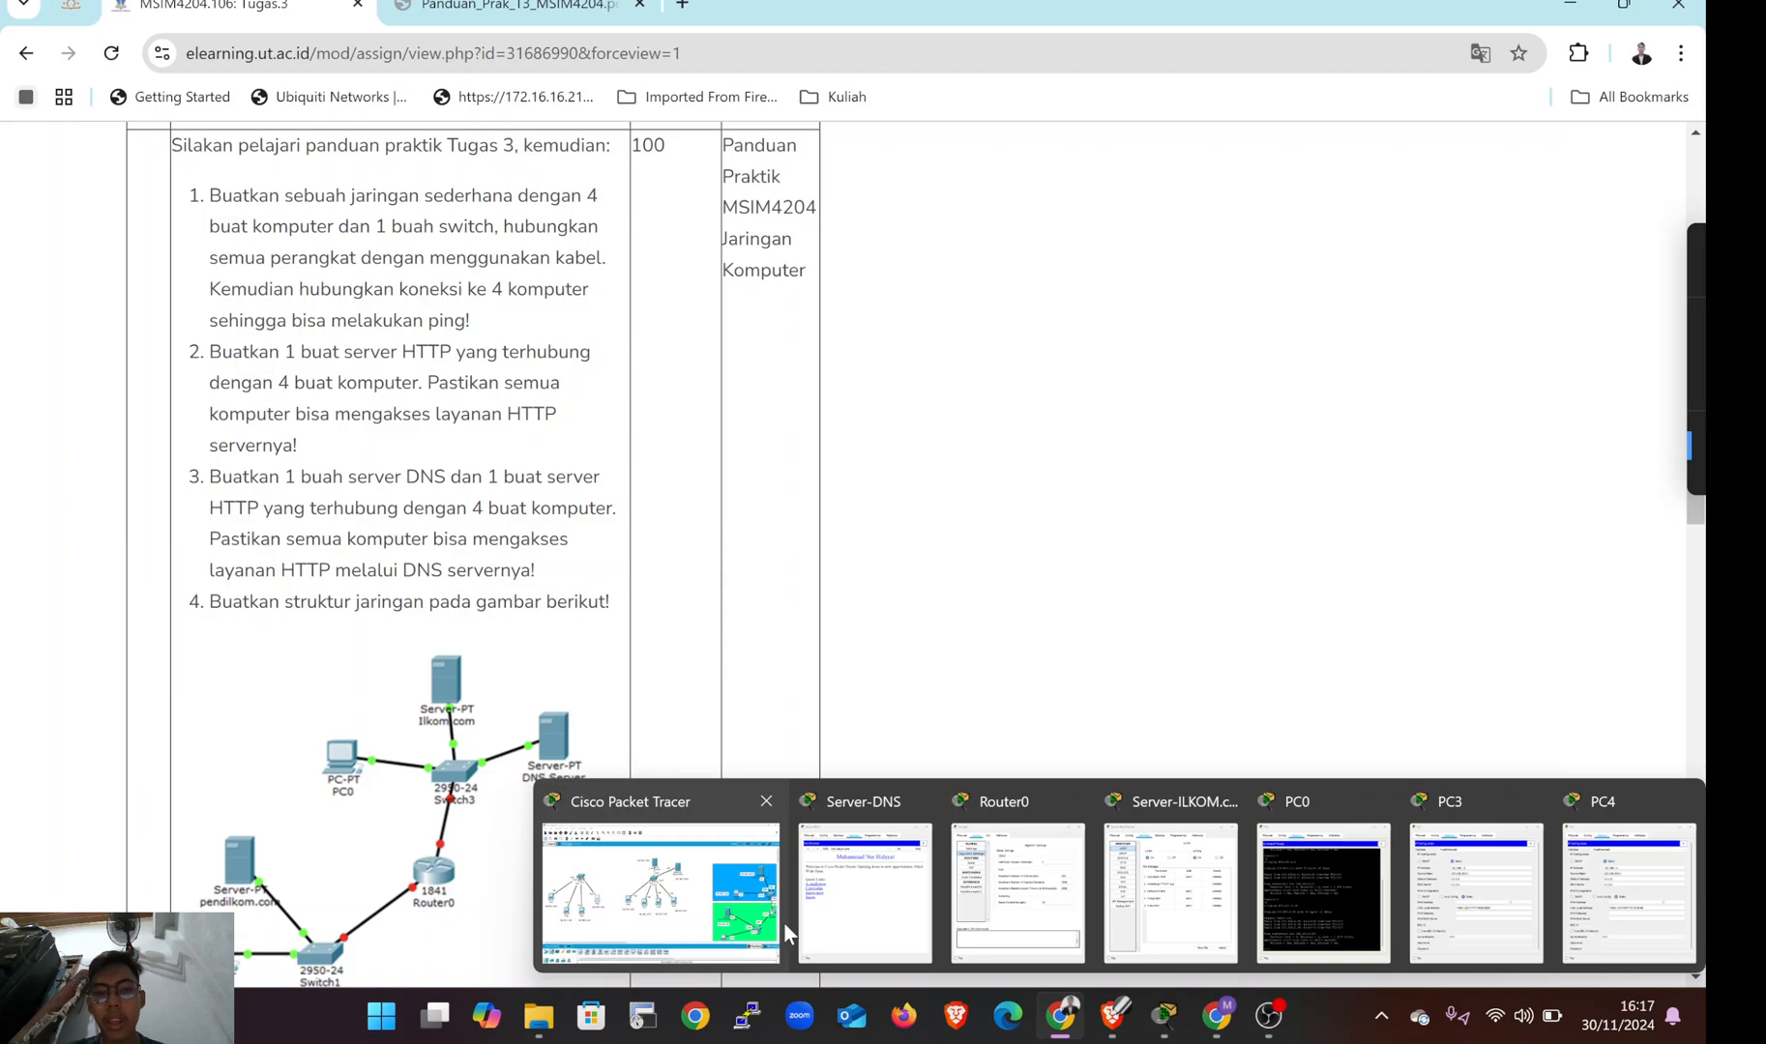
click(779, 922)
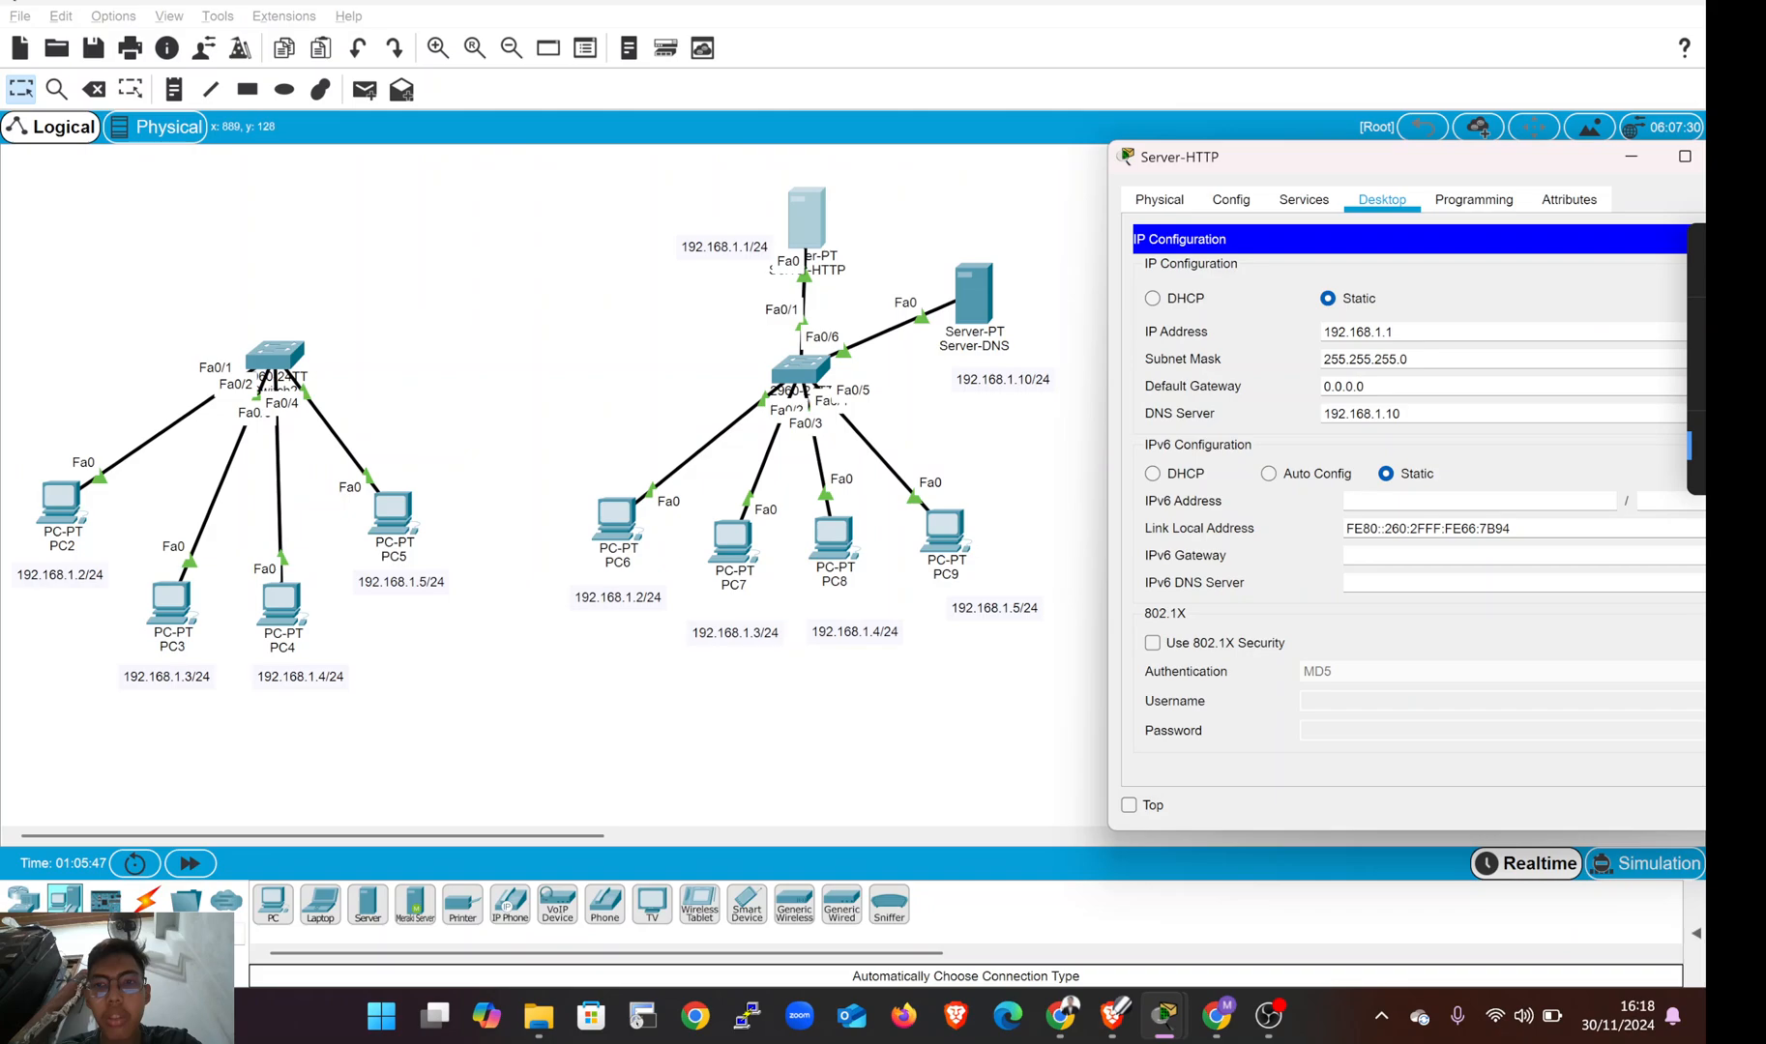
- Show the services of Server-HTTP and enter the HTTP server's IP address in PC6's Web Browser
click(1303, 200)
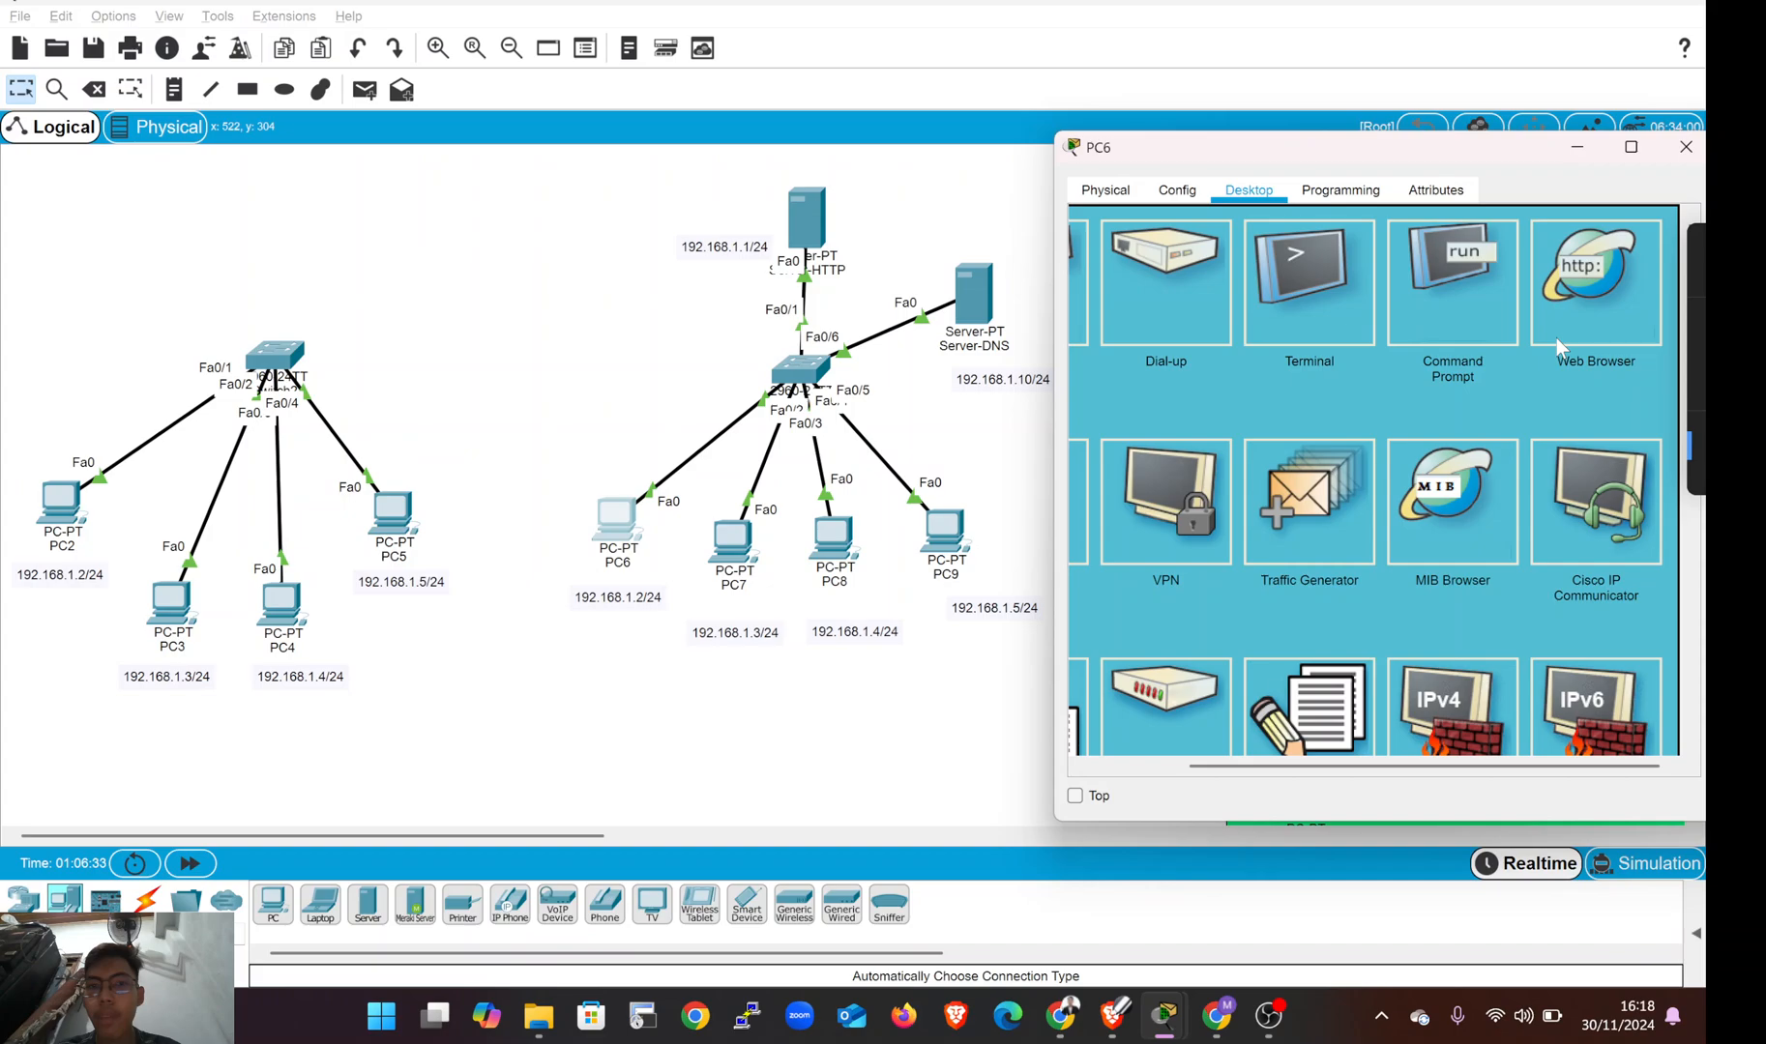
click(1556, 339)
text(192.168)
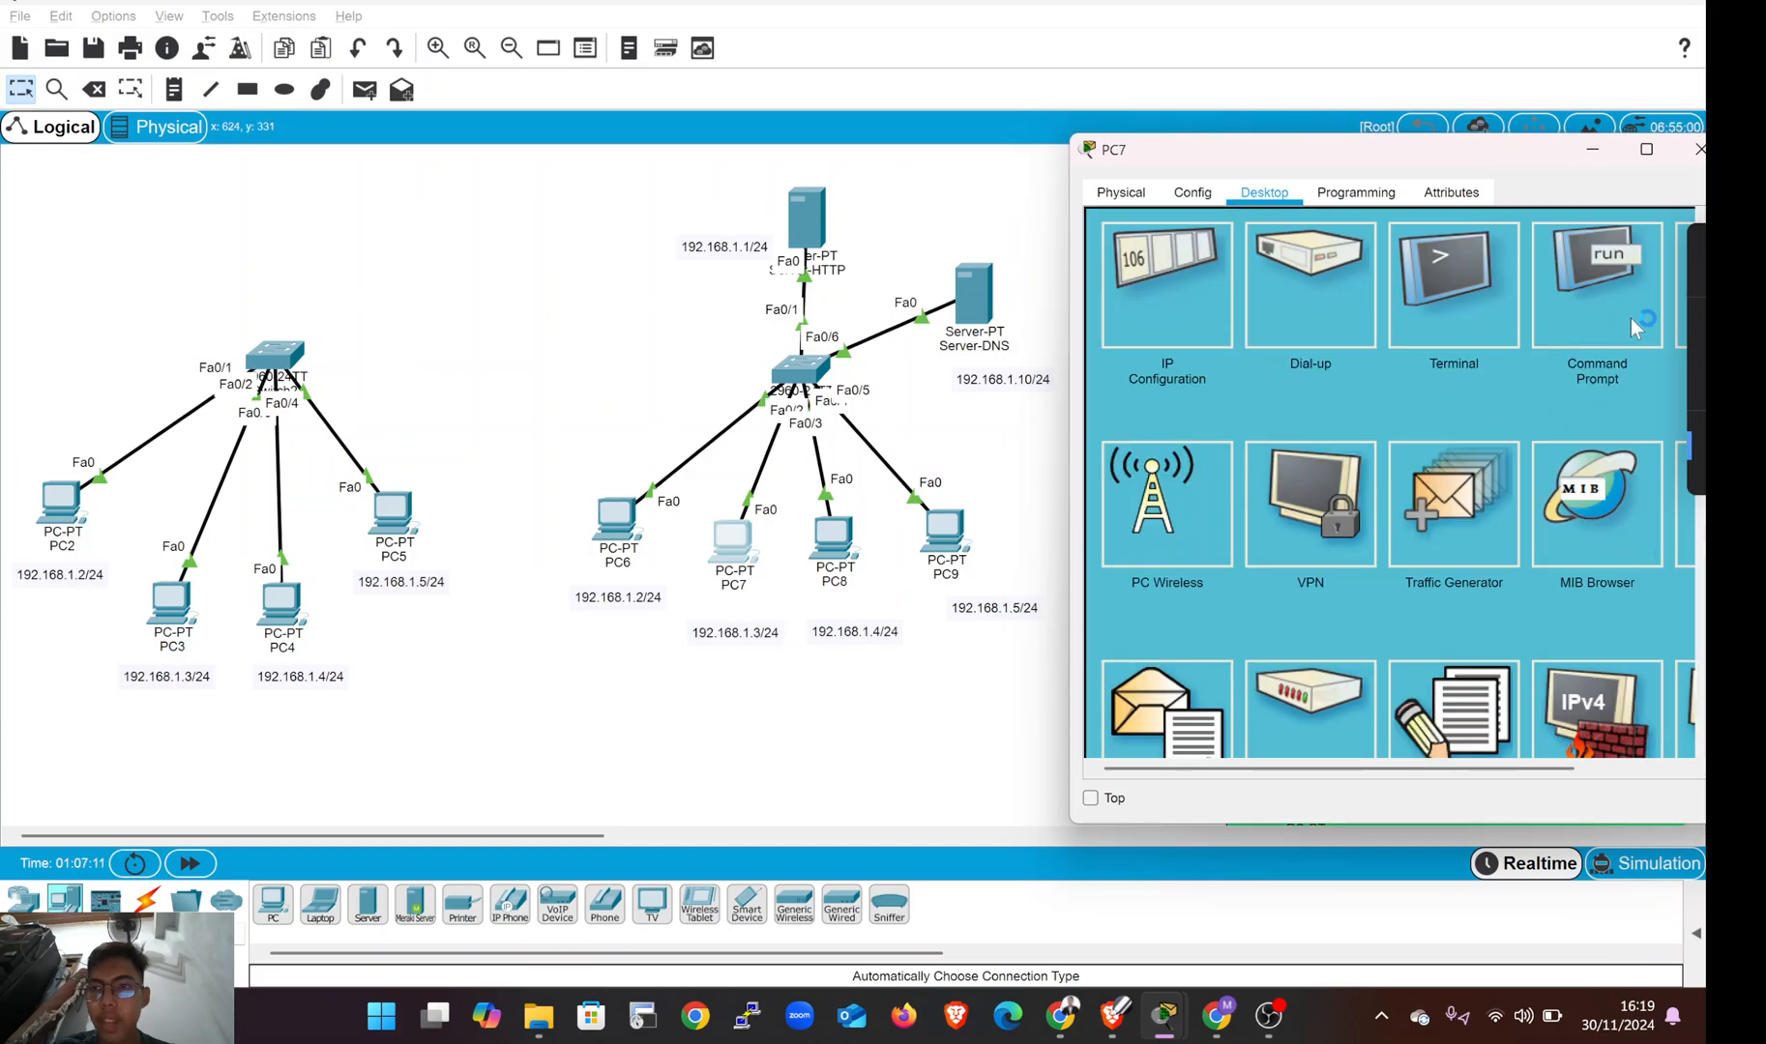
scroll(1630, 319, right, 2)
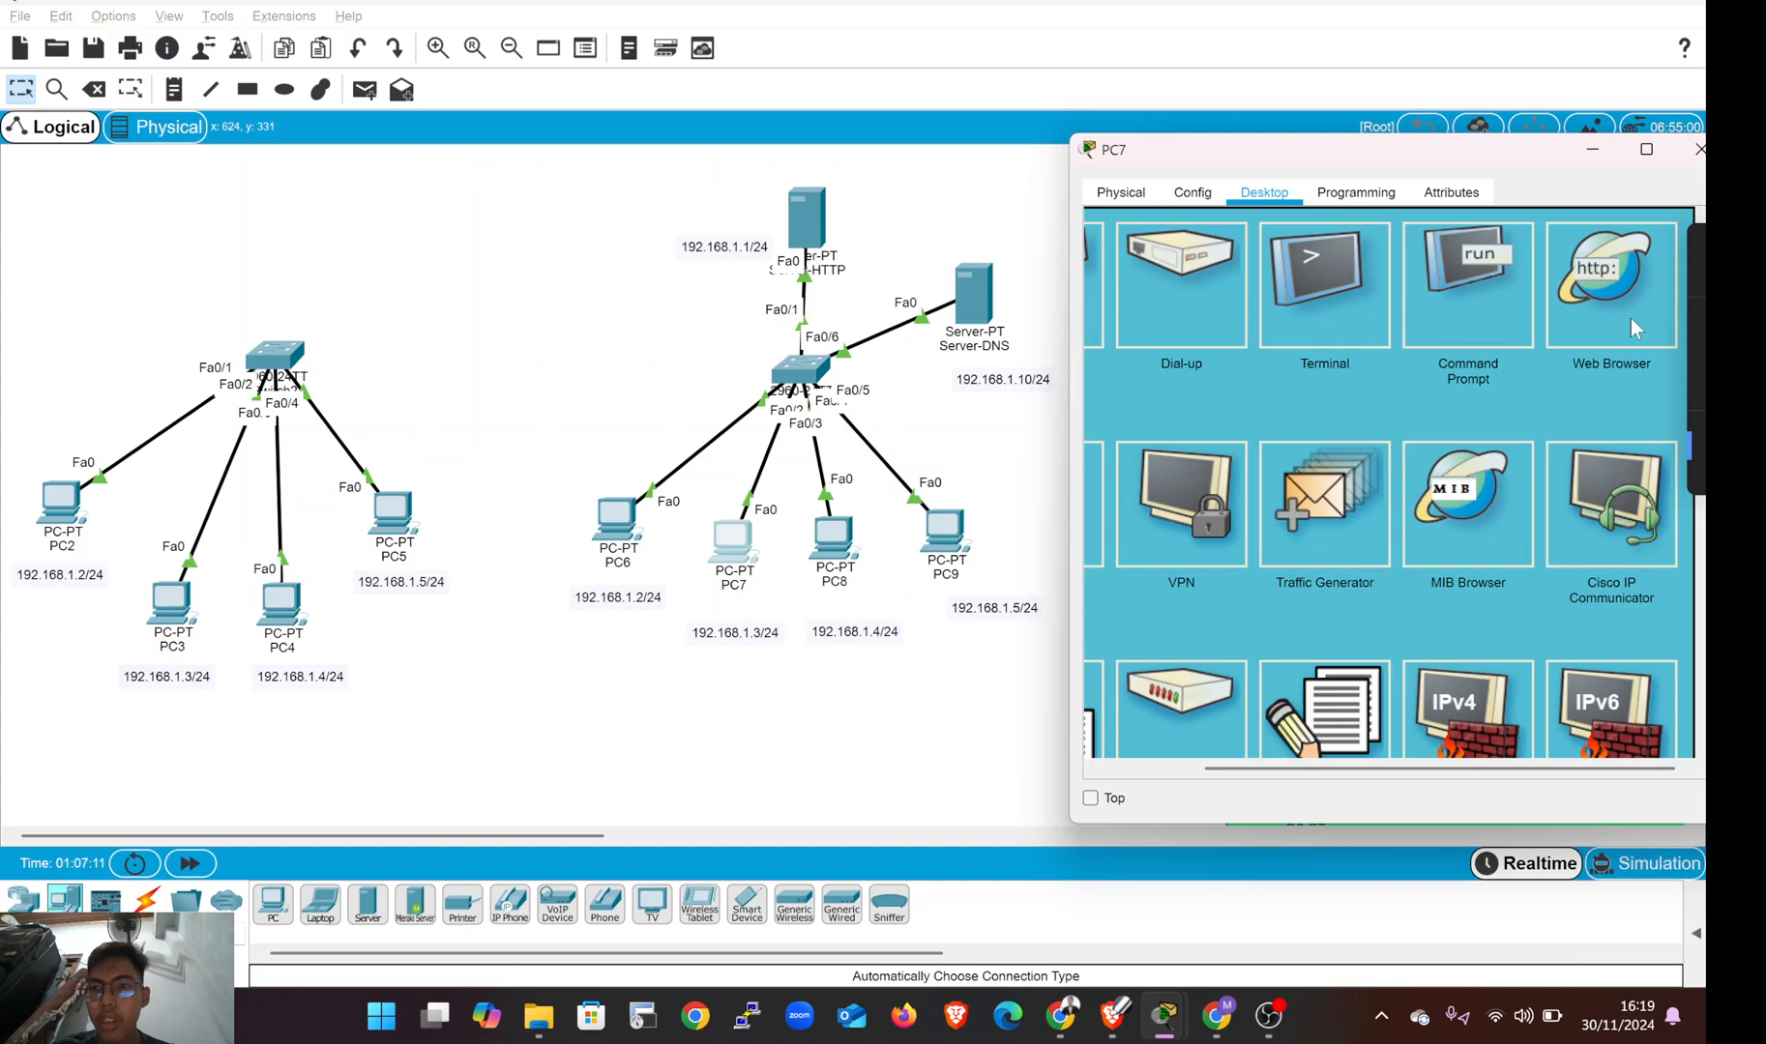
click(1630, 319)
text(https://192.168.)
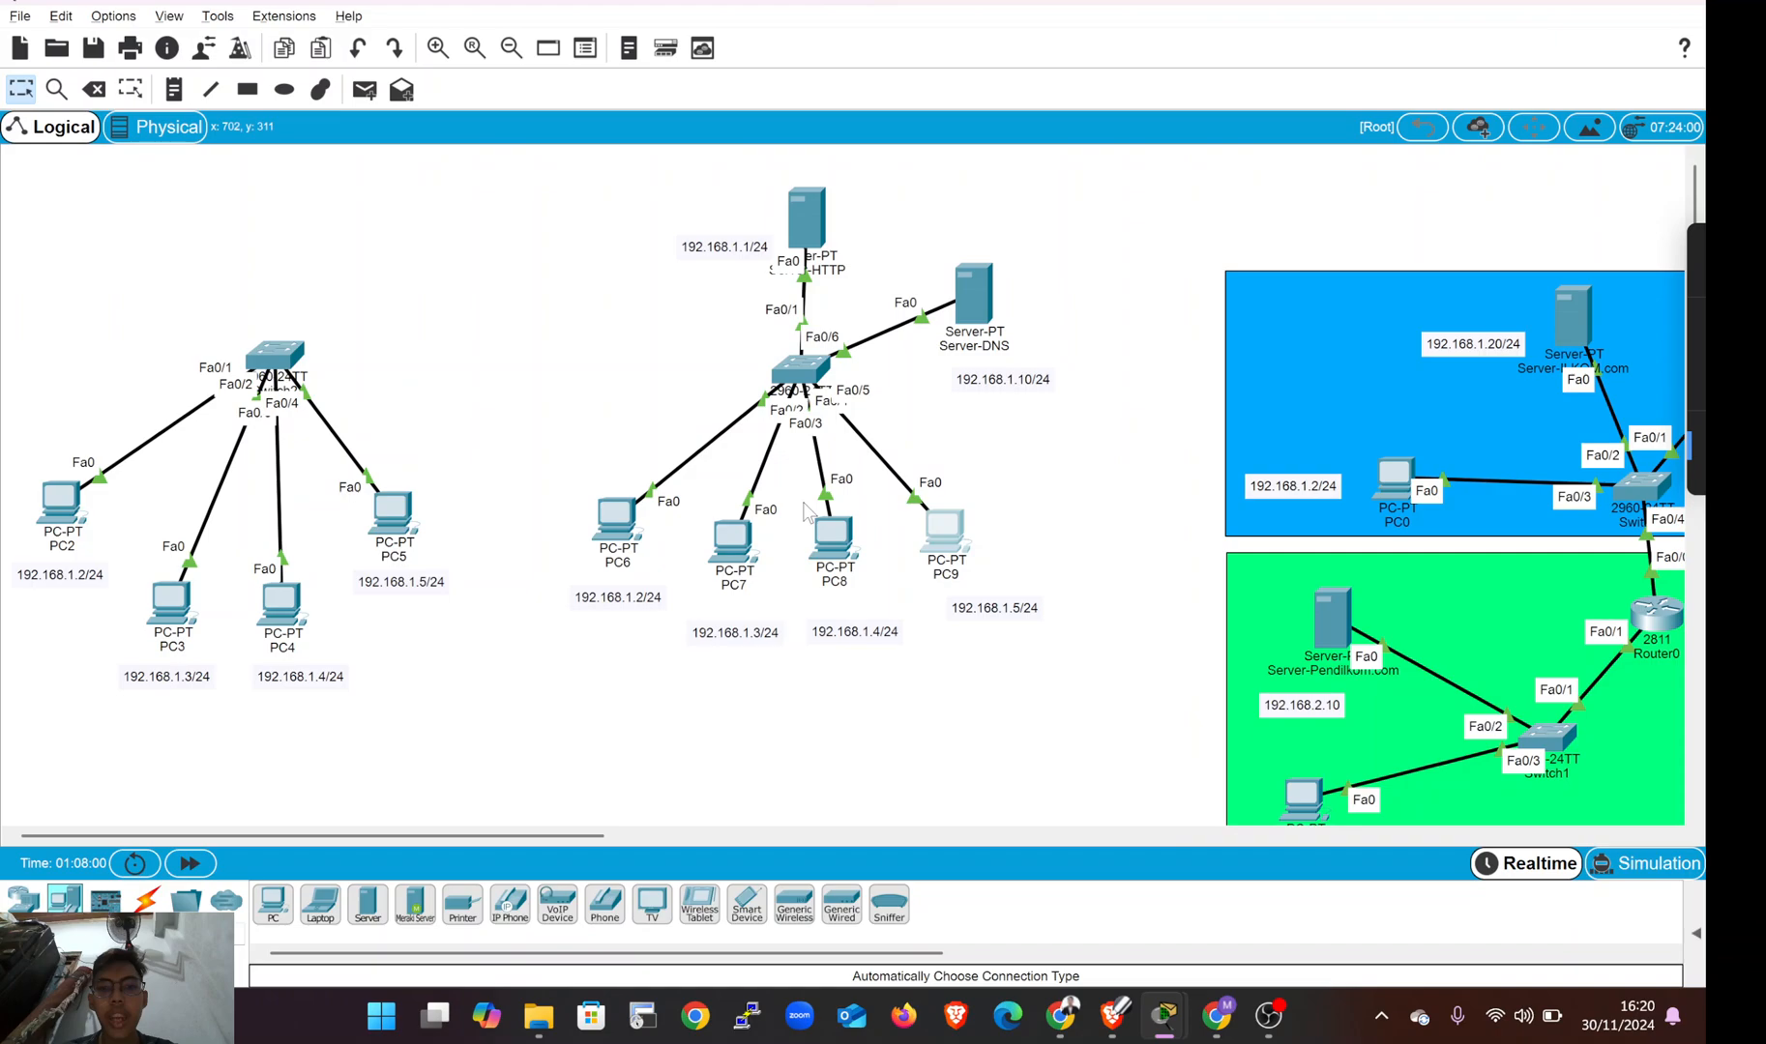
- Close PC9's window and check the assignment page for the tasks on the PC0 and PC1 router network
key(alt+Tab)
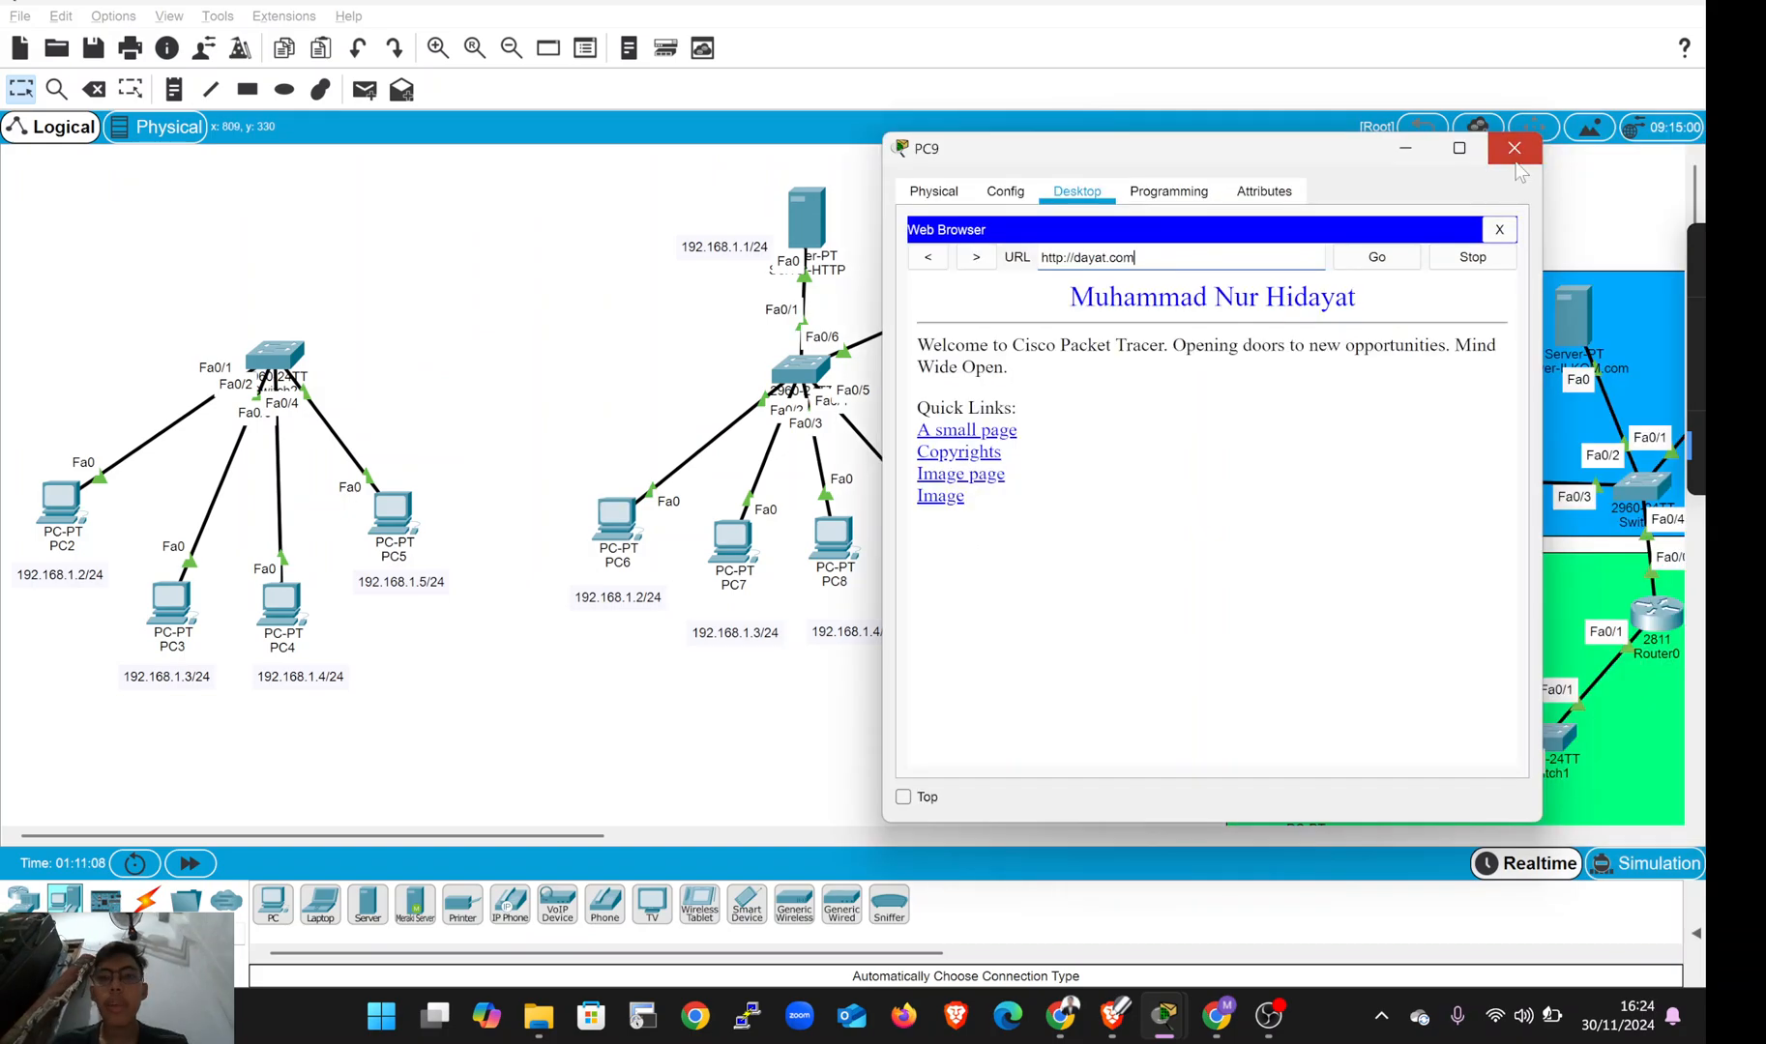
click(1530, 150)
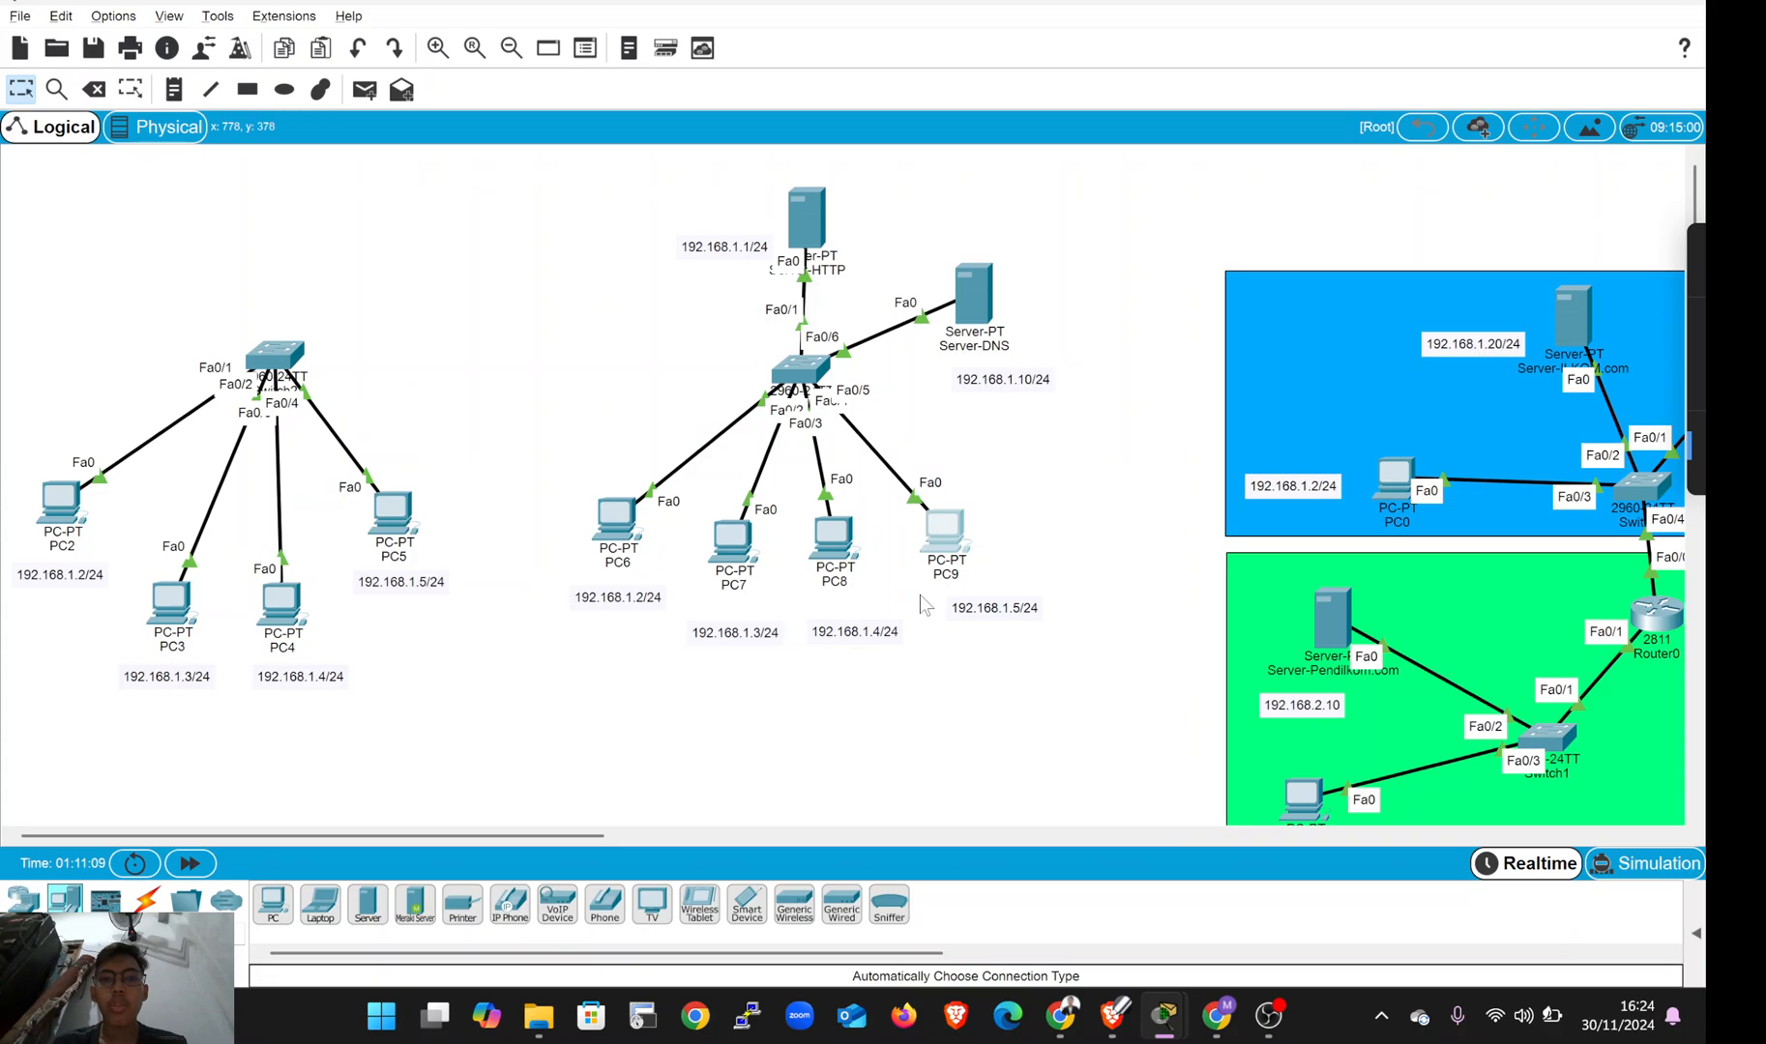
key(alt+Tab)
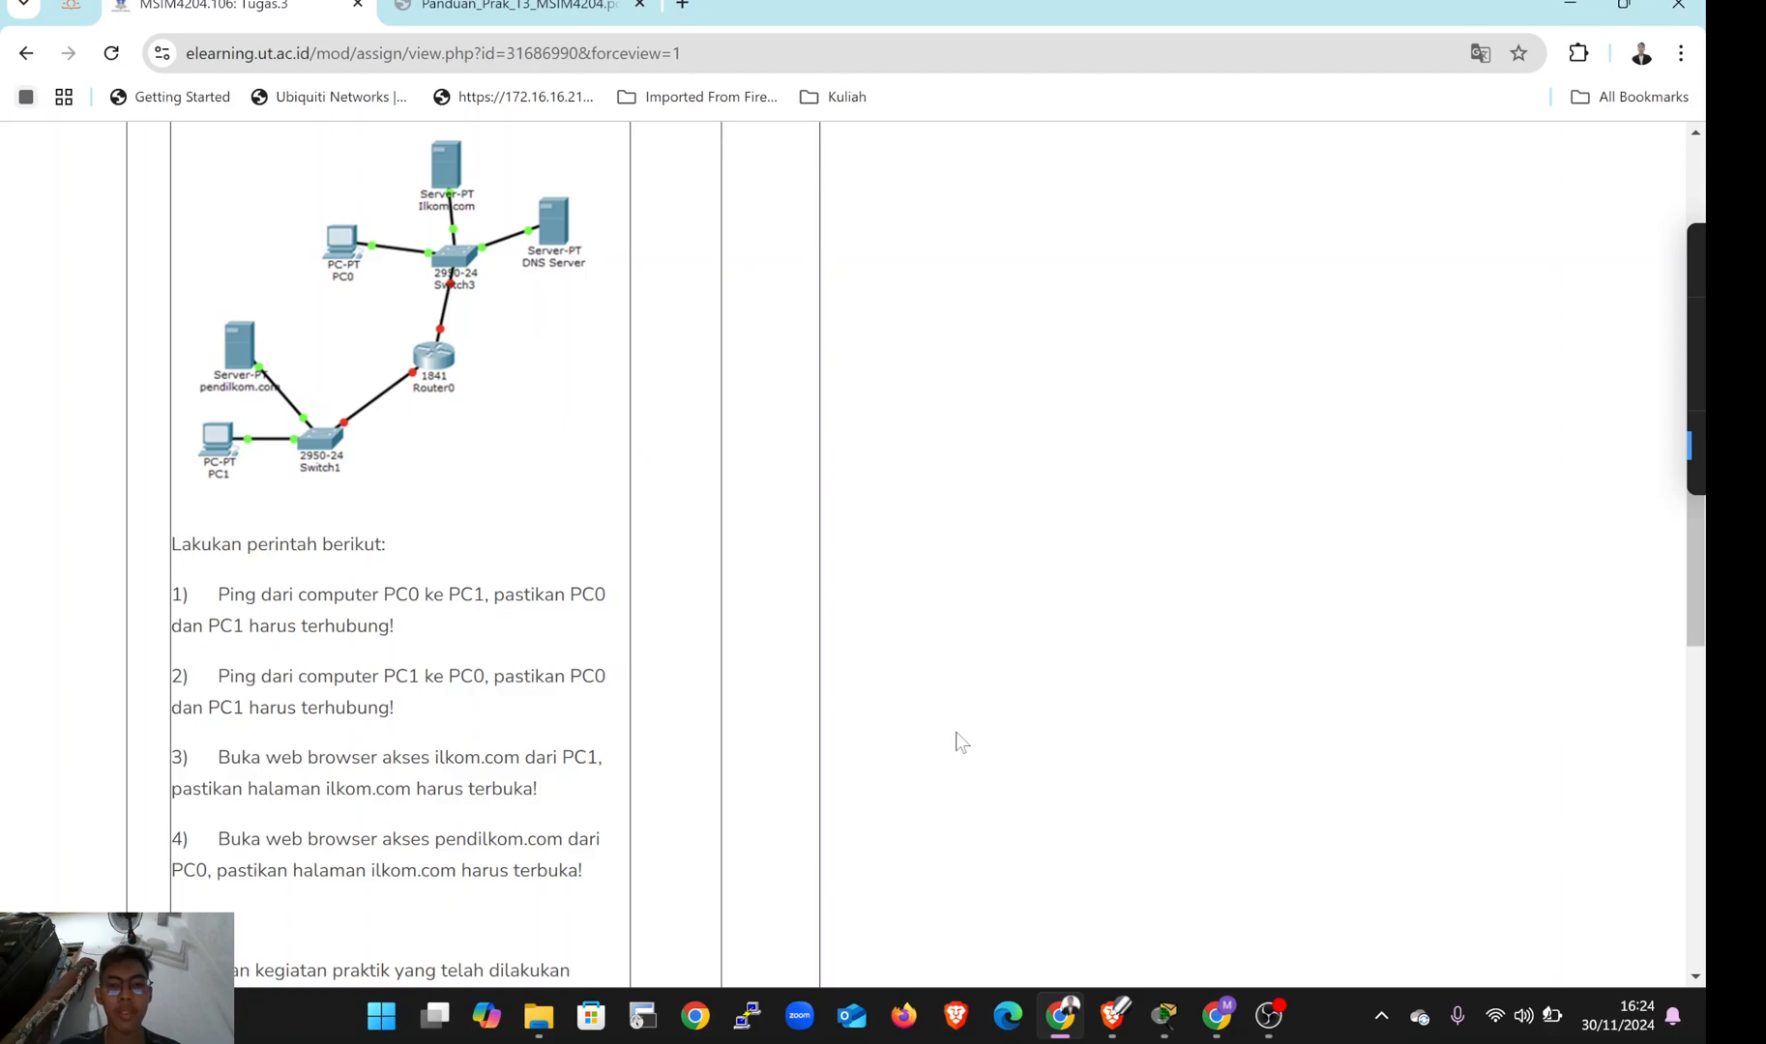
- Switch back to Cisco Packet Tracer, review PC1's IP configuration and start a ping command in PC0's Command Prompt
key(alt+Tab)
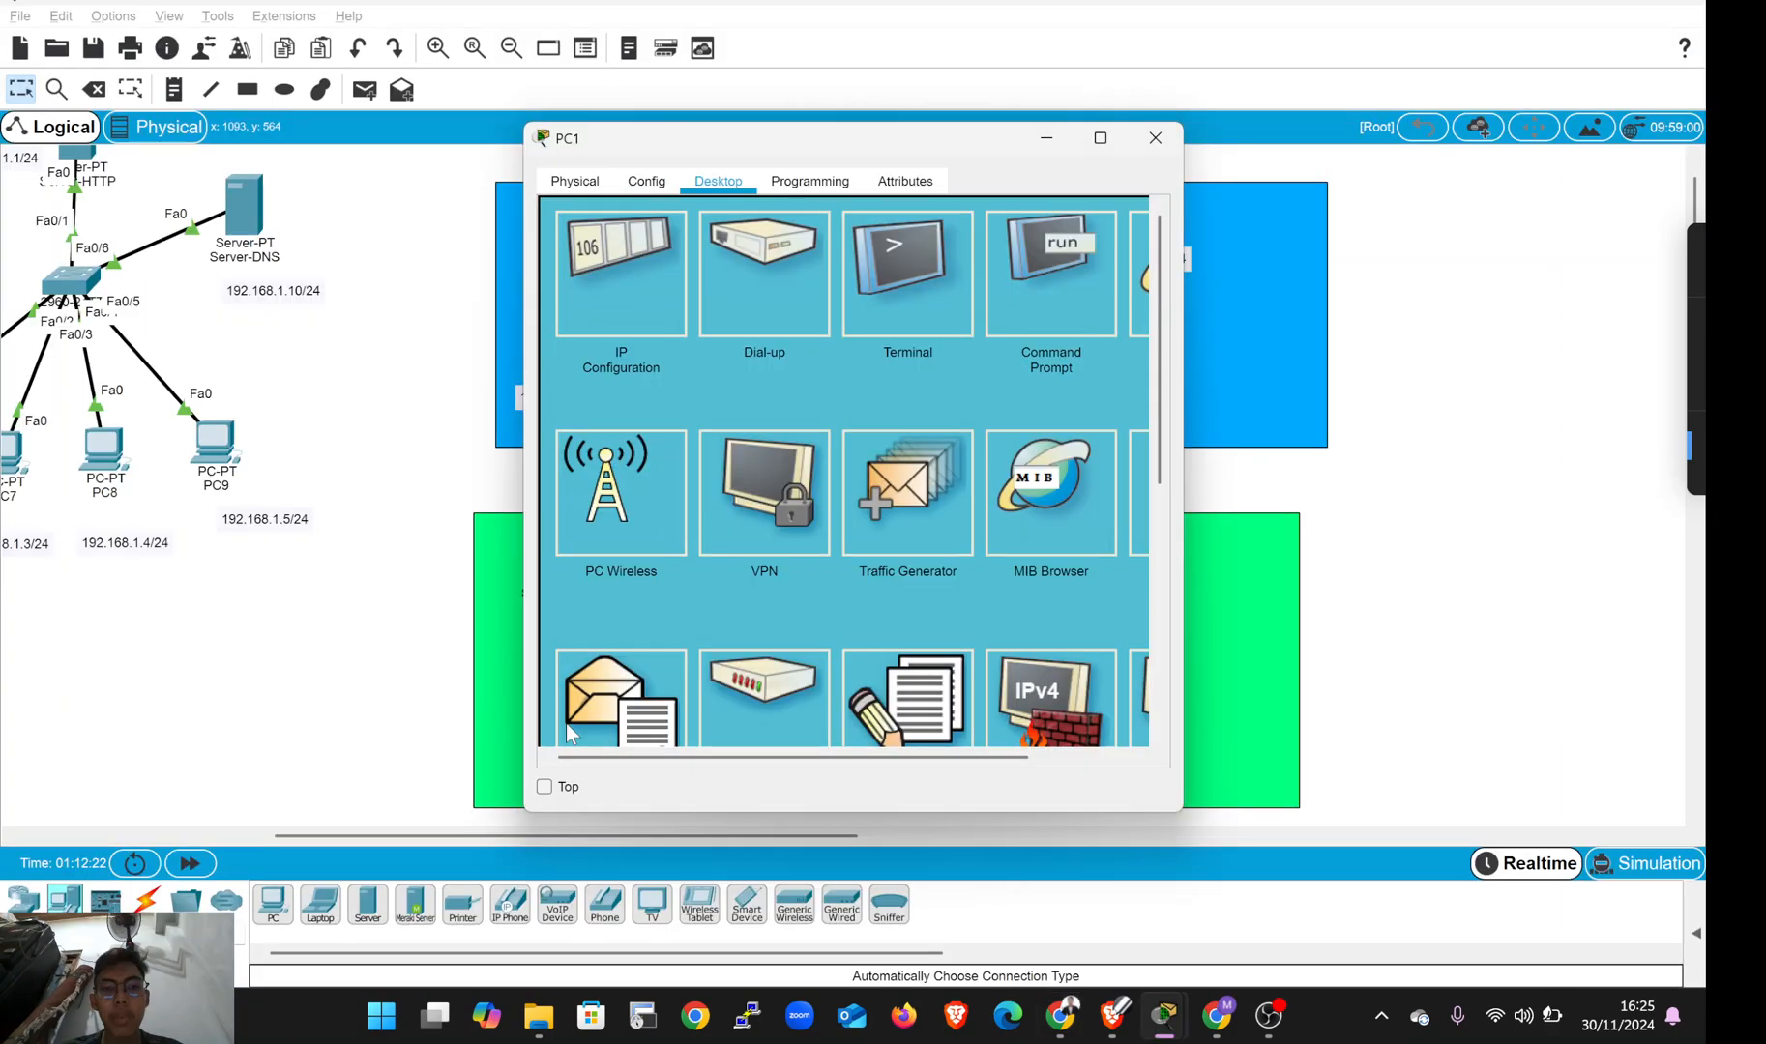
click(631, 306)
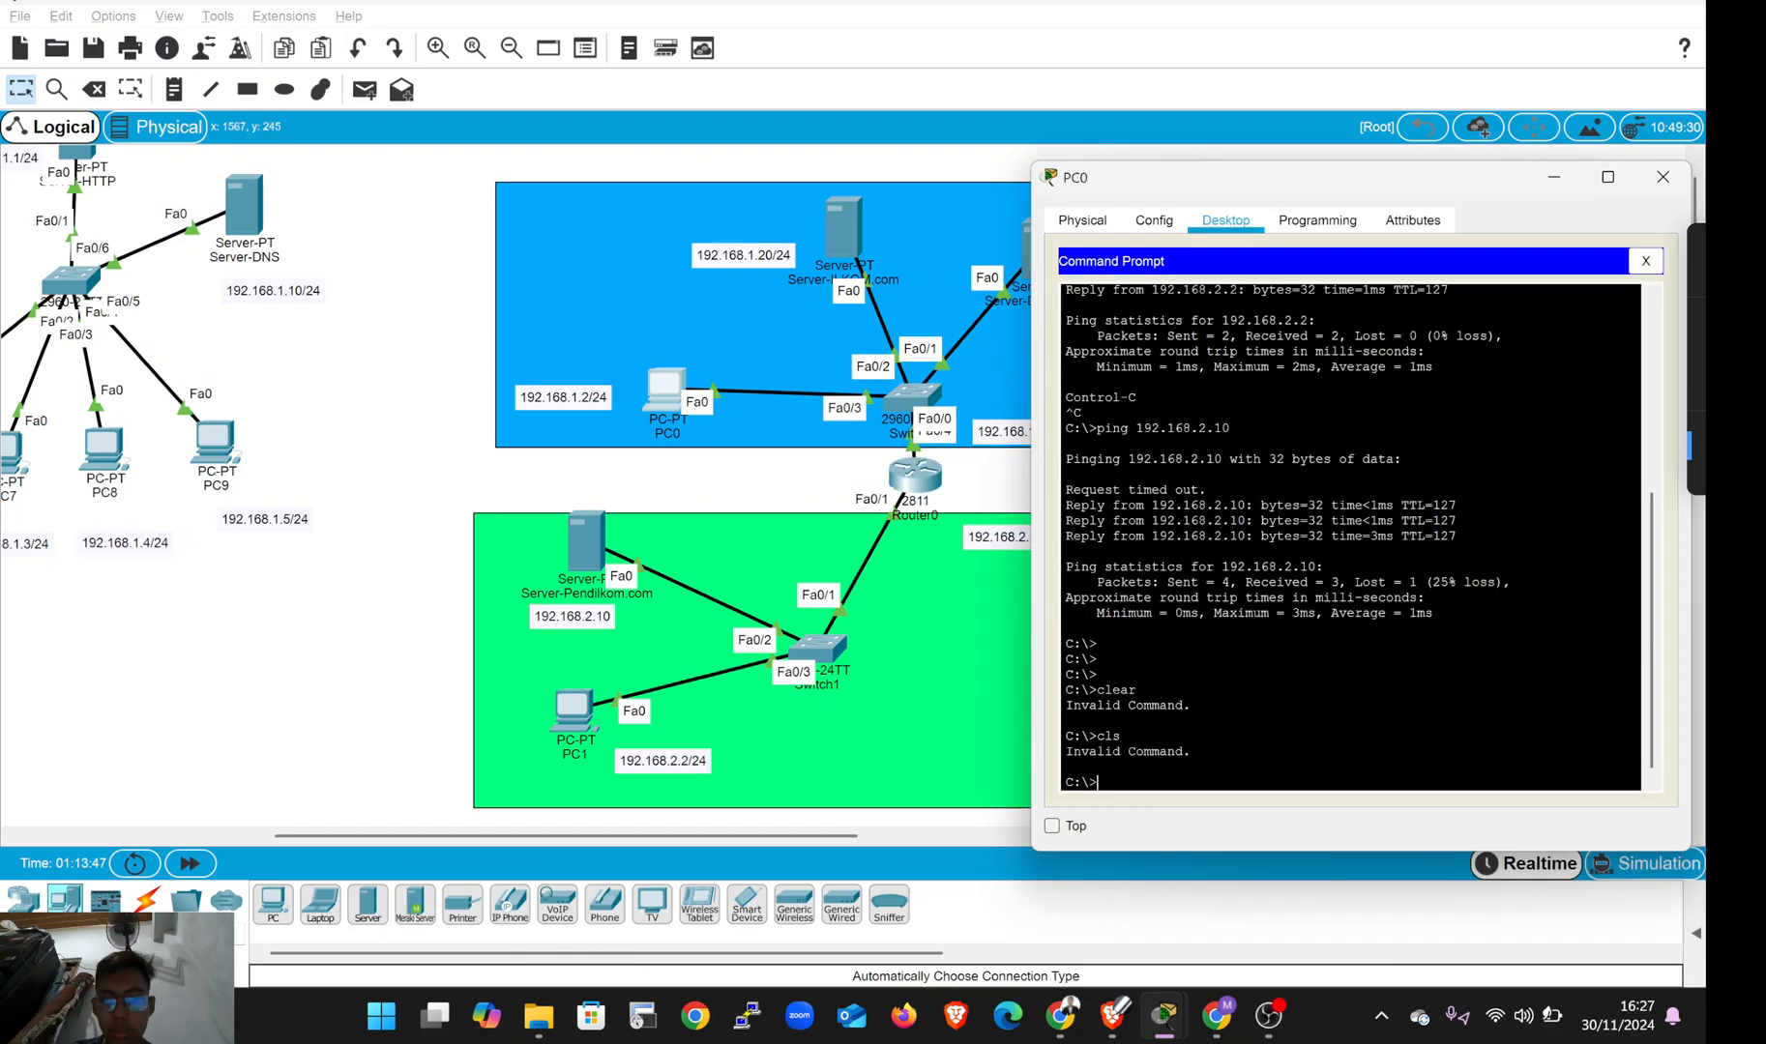
text(ng)
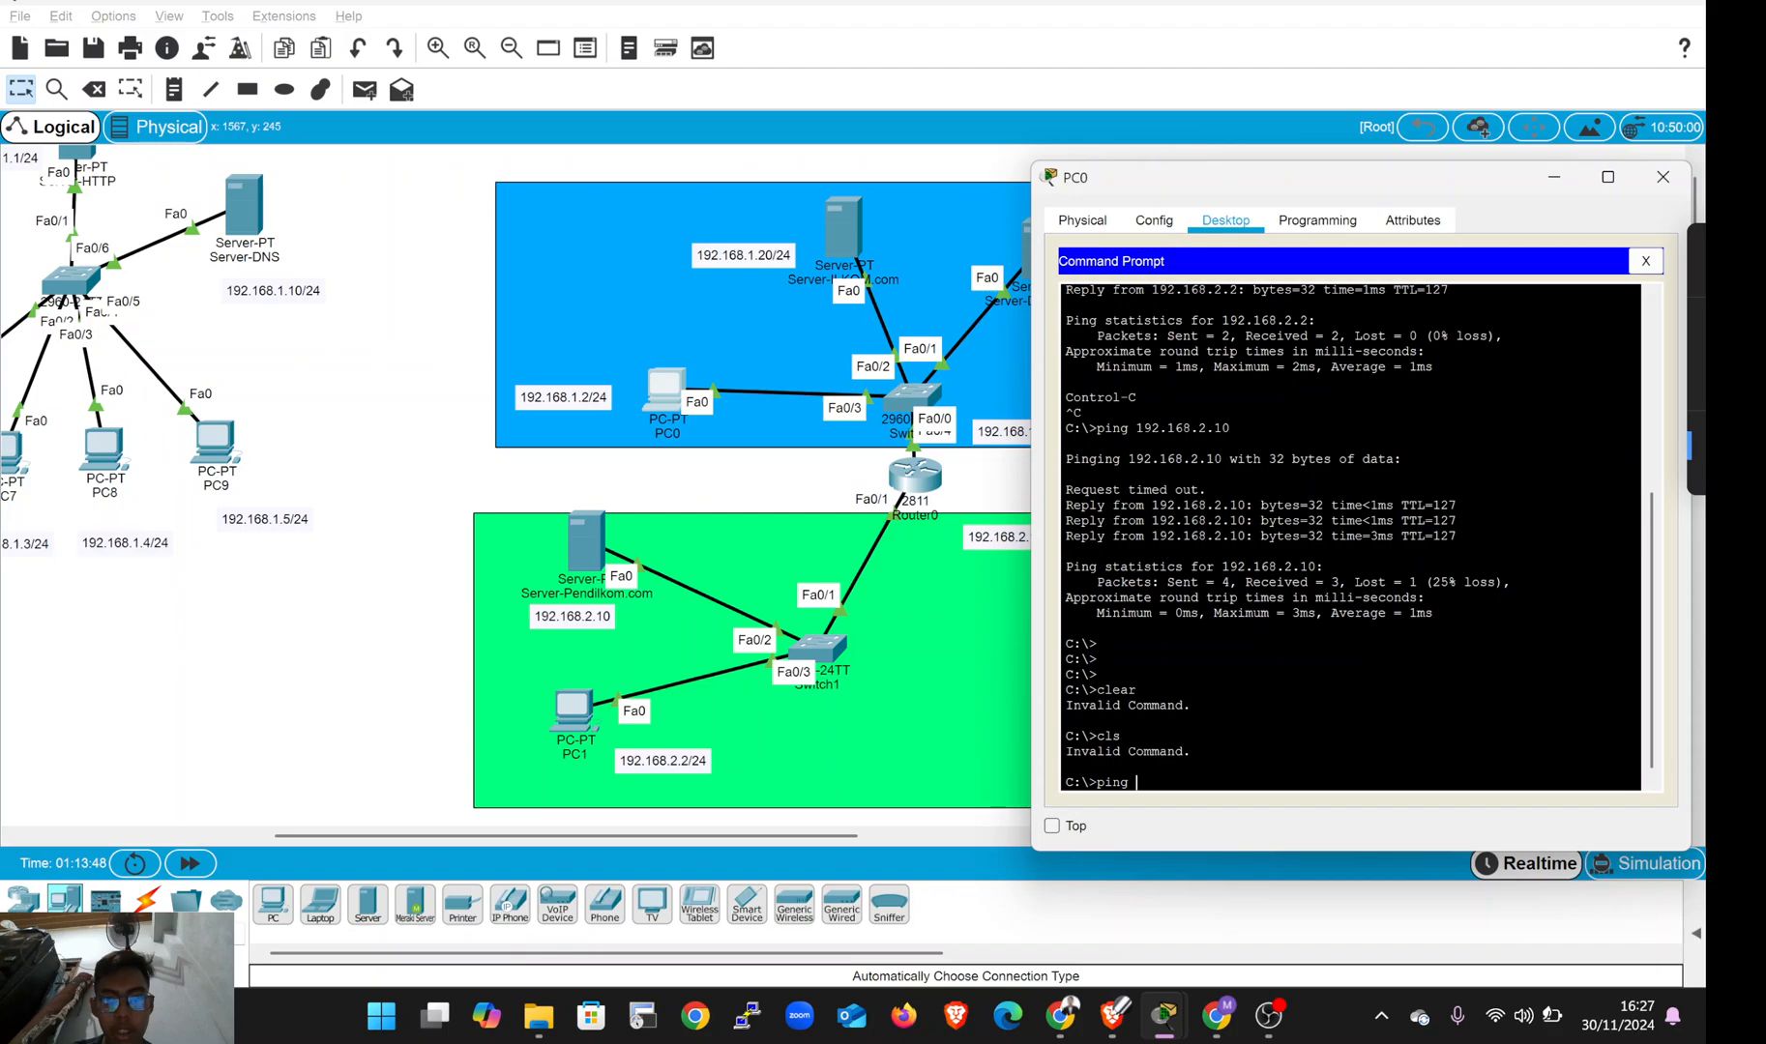